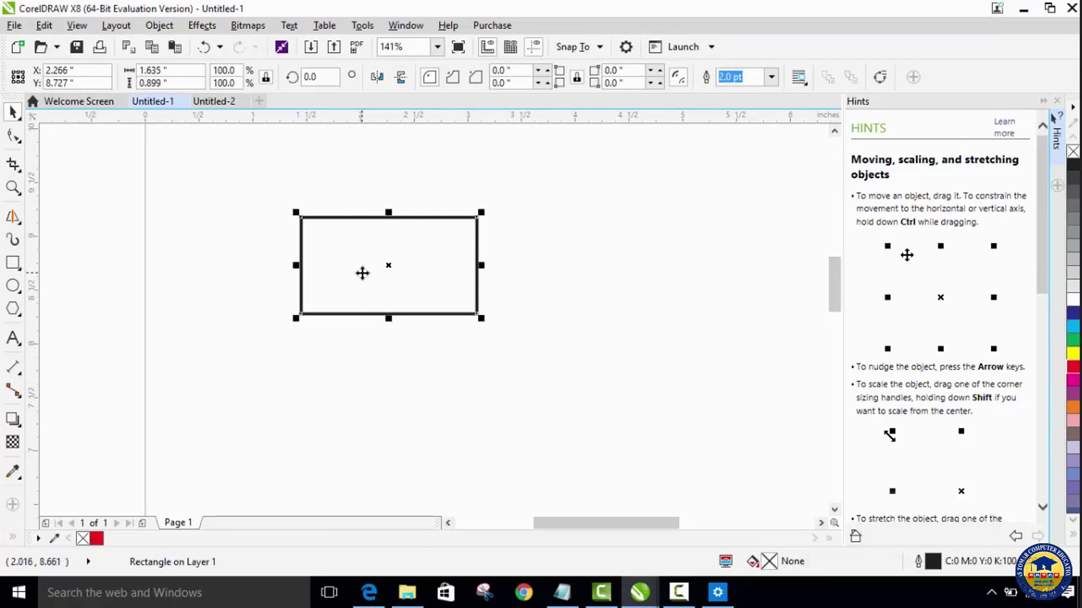
Compare how the selected rectangle appears under the Pick tool and the Shape tool, ending with the Shape tool active
click(12, 137)
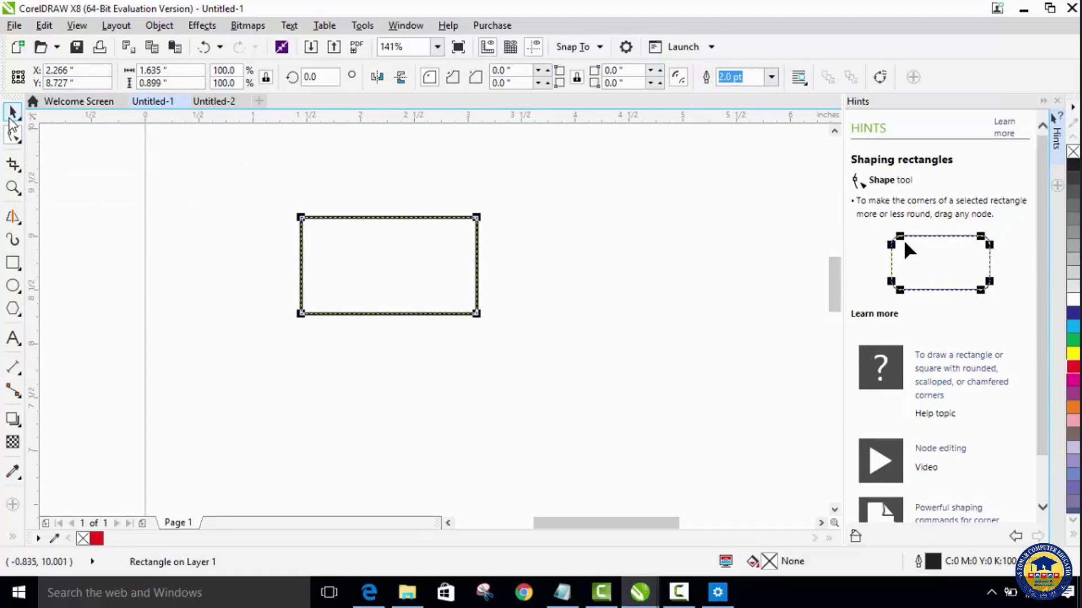
click(10, 112)
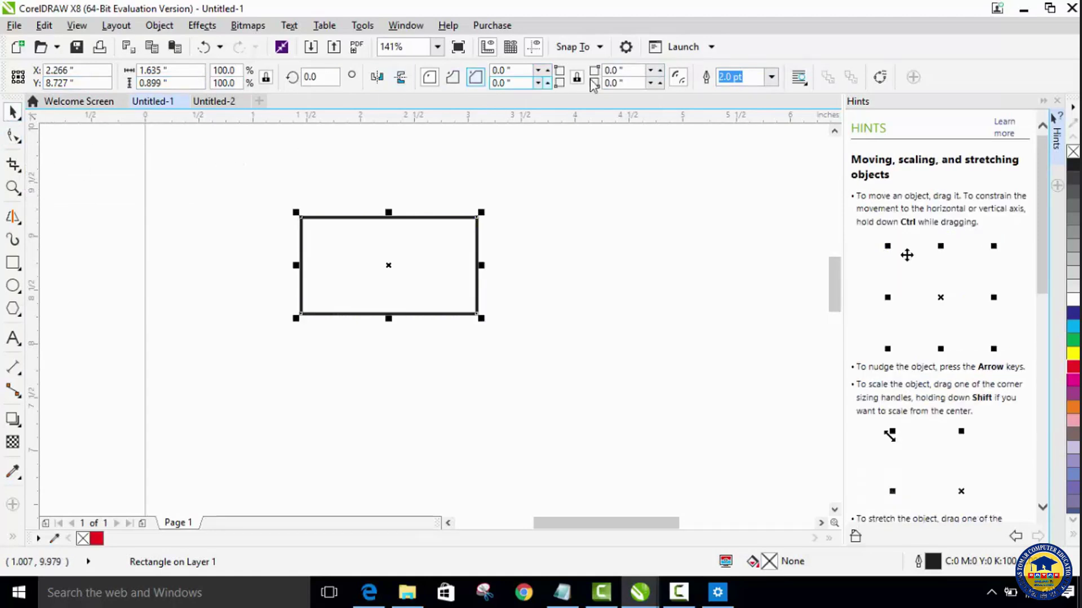
click(14, 135)
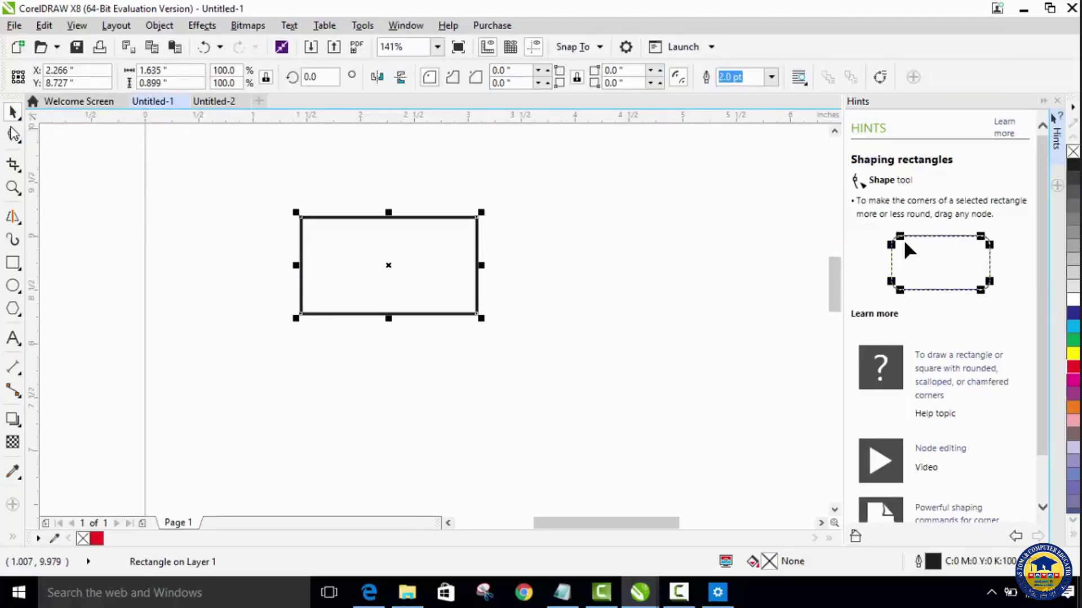
click(13, 112)
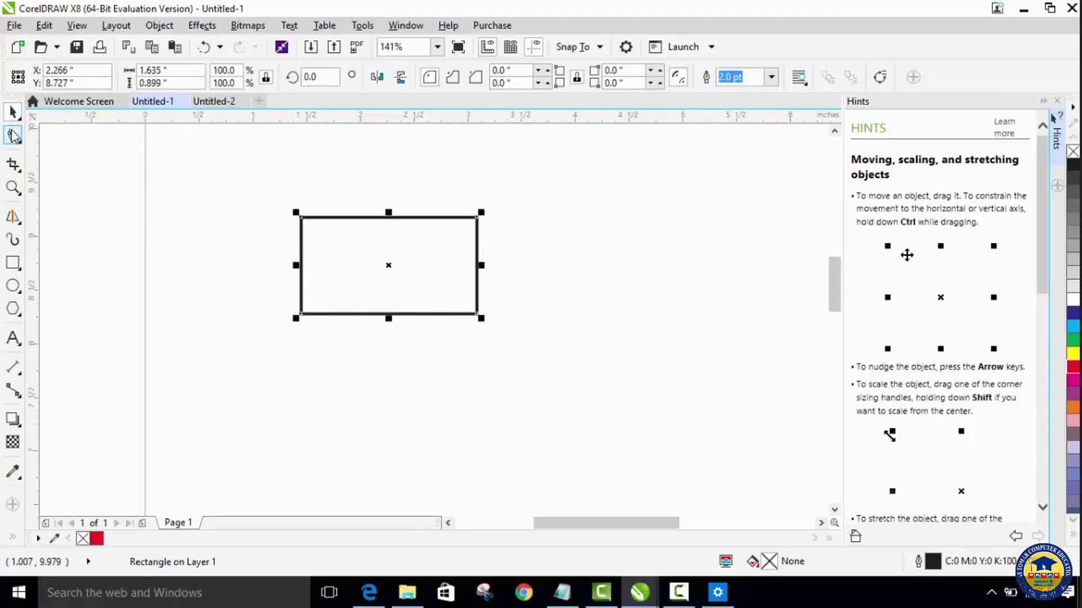
click(20, 136)
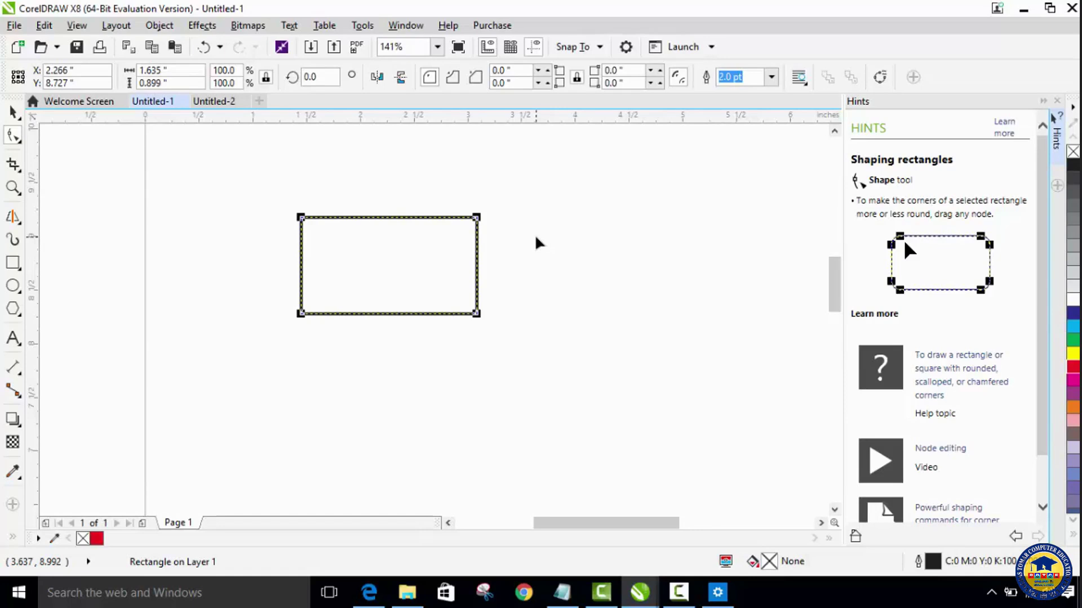
click(14, 115)
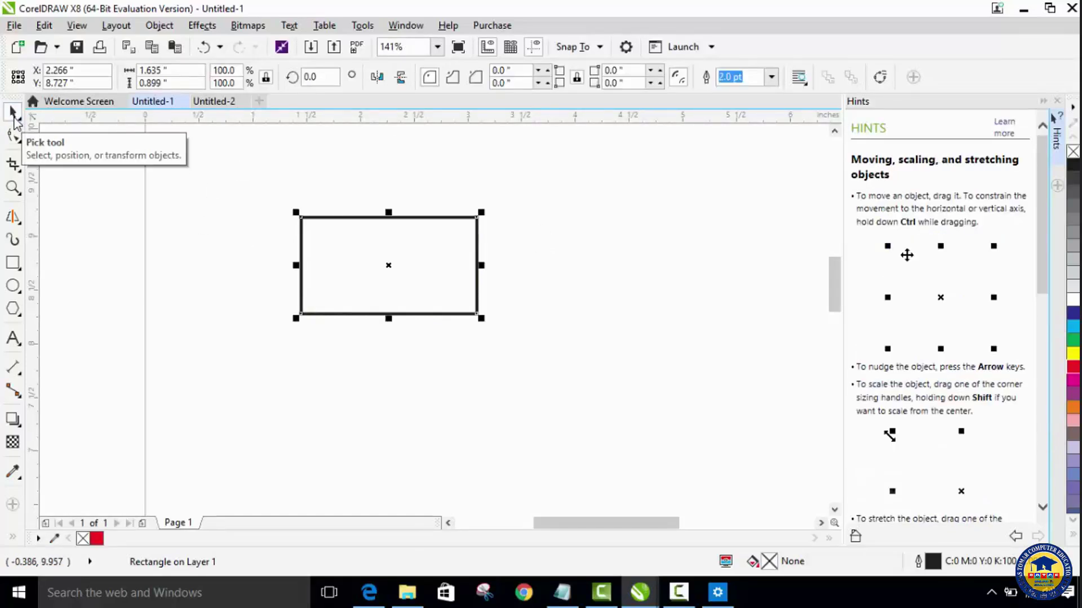
click(13, 136)
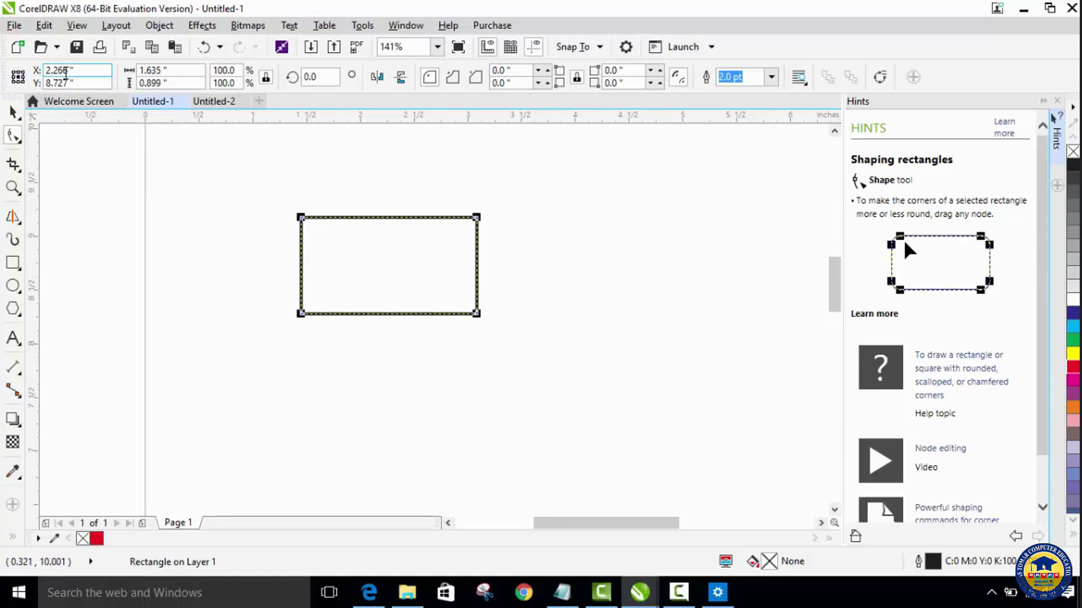
Move the rectangle to an X position of 5.266 inches and undo the move
click(48, 70)
text(5)
key(Return)
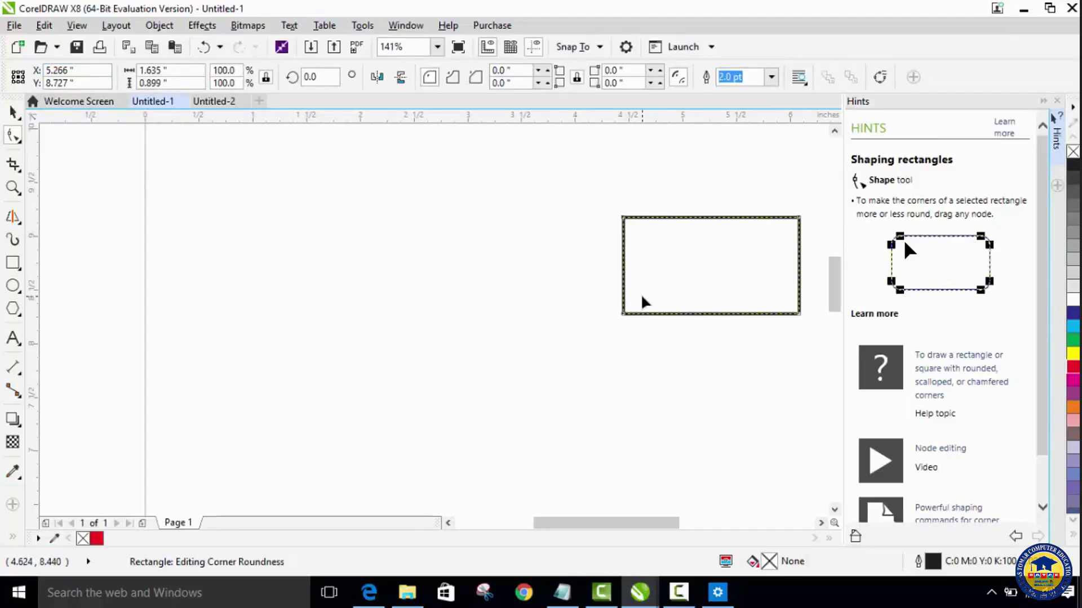
key(ctrl+z)
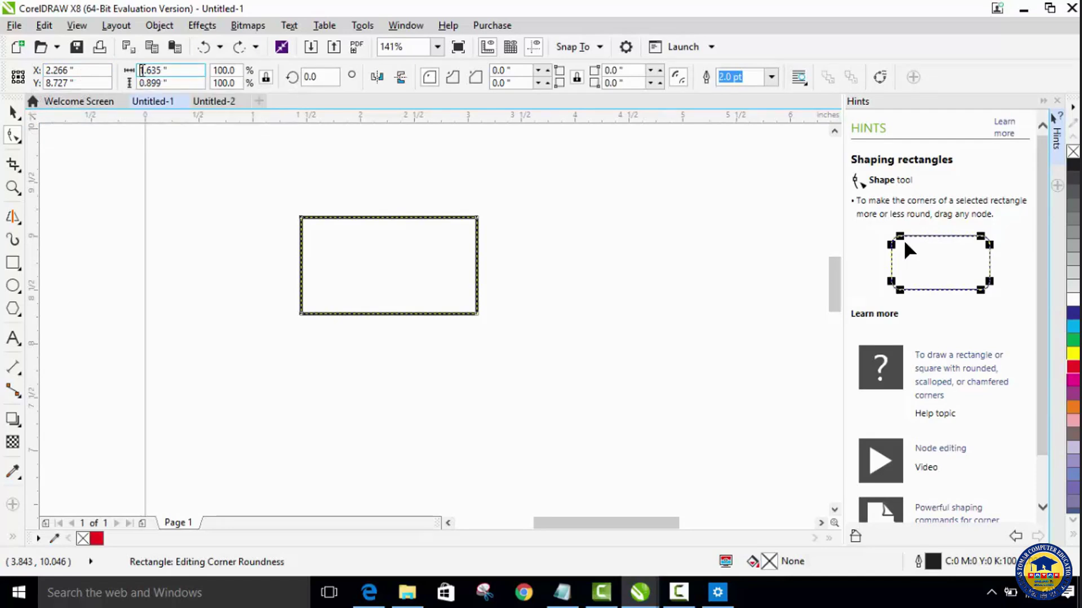
Set the rectangle's width to 2.635 inches and undo the resize
key(Delete)
text(2)
key(Return)
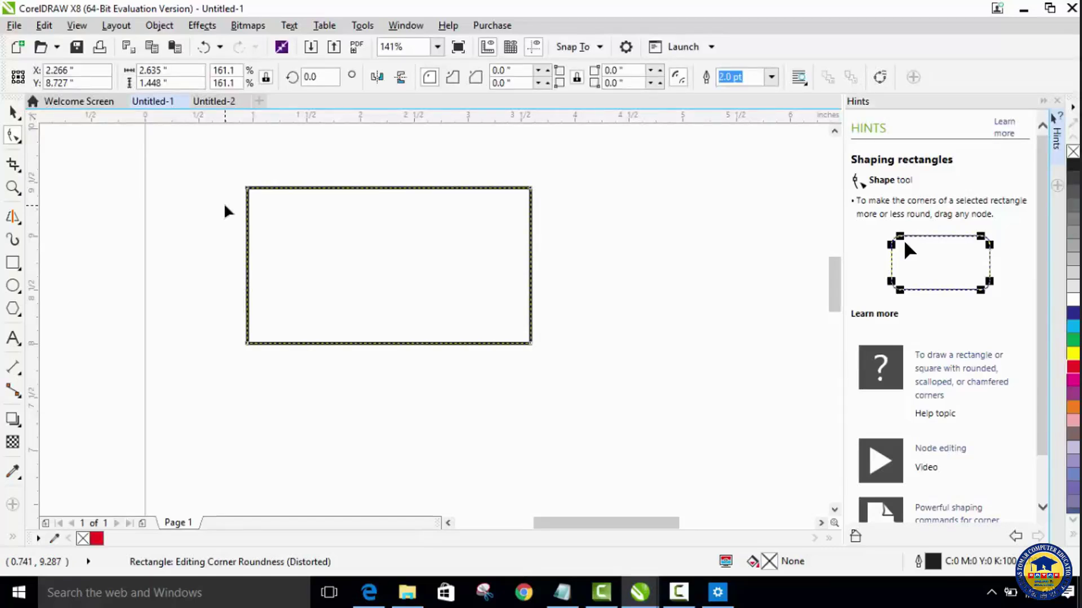
key(ctrl+z)
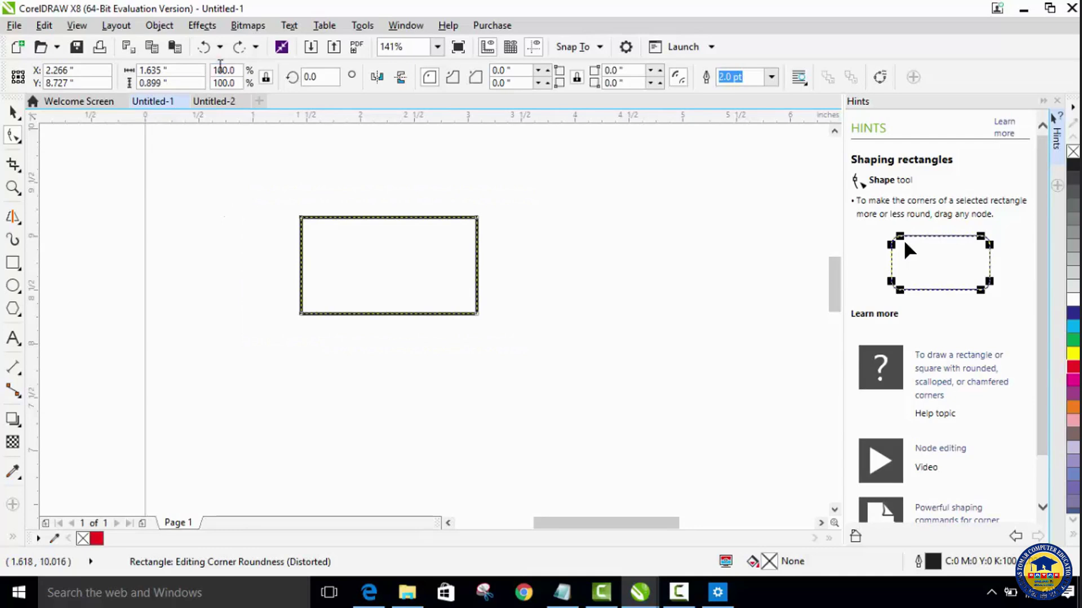
Scale the rectangle to 150% in both directions with the ratio locked
drag(214, 70, 222, 70)
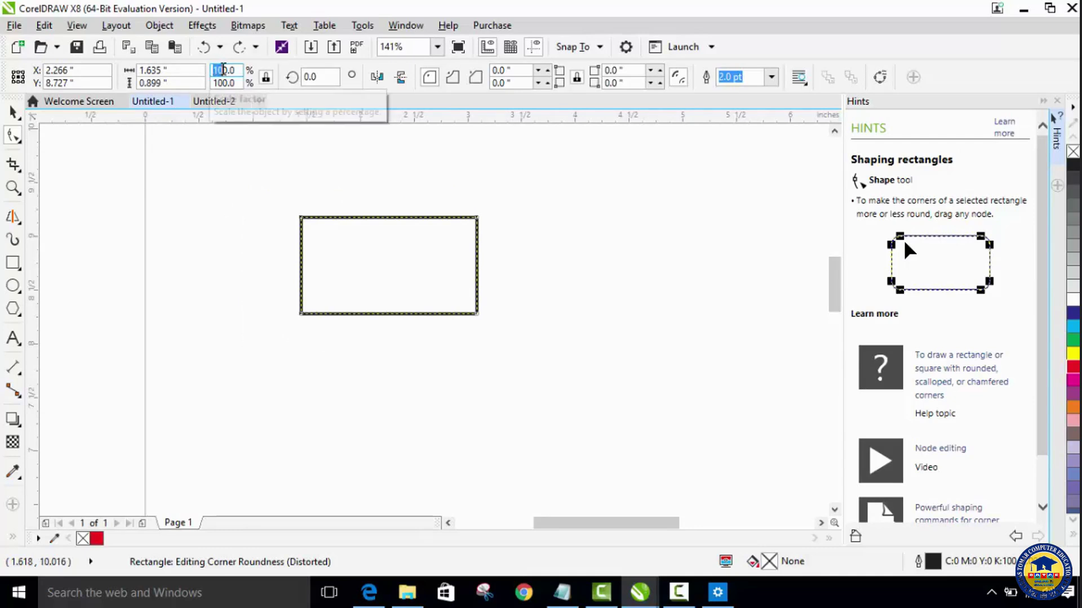
click(265, 78)
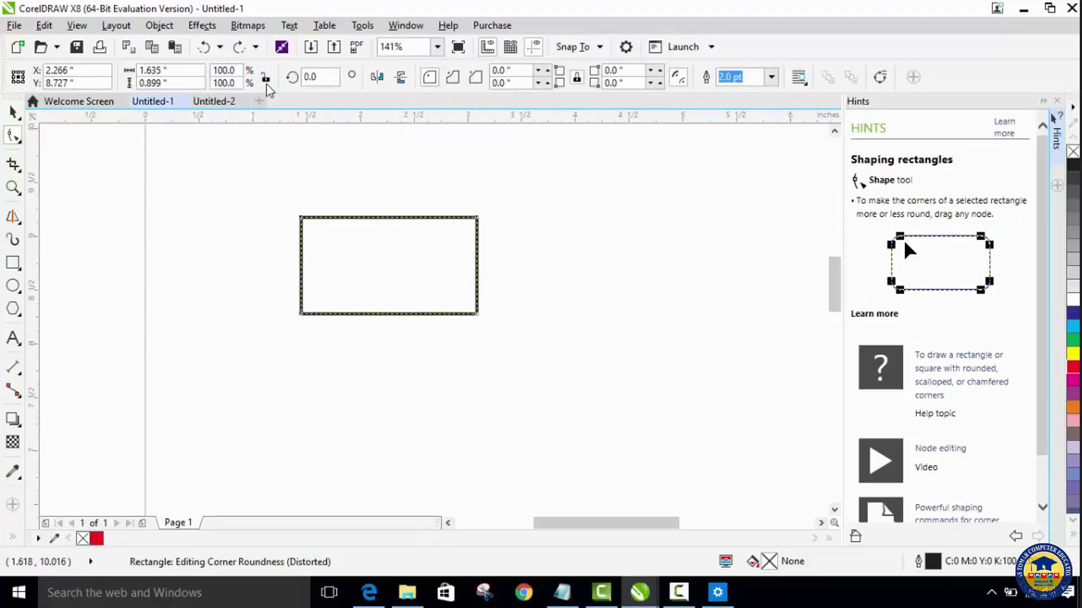
drag(215, 72, 224, 71)
click(263, 78)
drag(214, 70, 227, 73)
text(150)
key(Return)
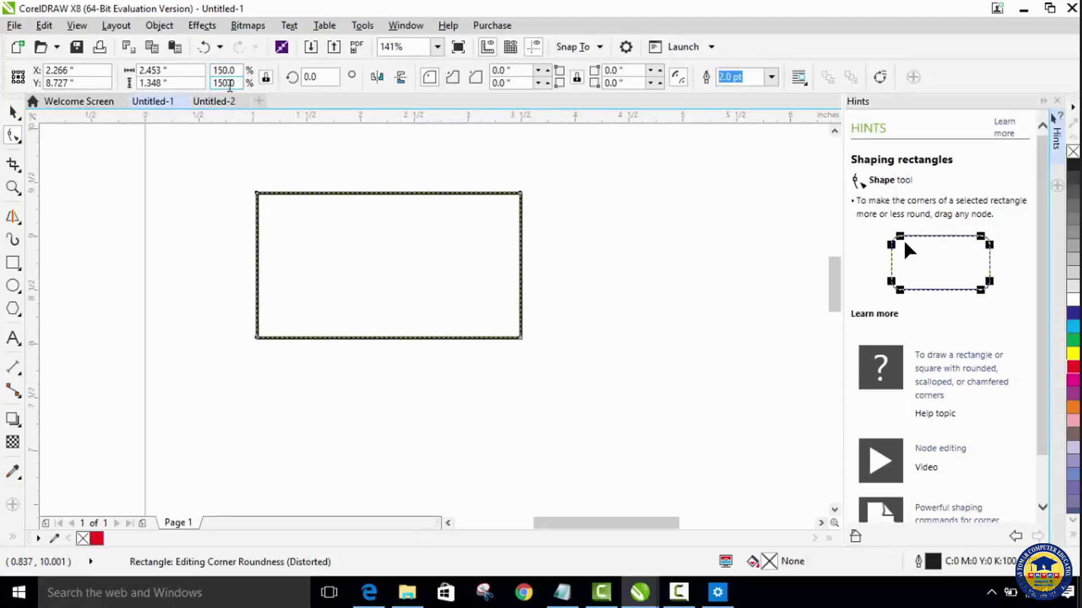
Set only the horizontal scale factor to 100% with the ratio unlocked, and undo both scaling changes, restoring the ratio lock
click(265, 79)
click(266, 79)
drag(228, 70, 219, 72)
text(00)
key(Return)
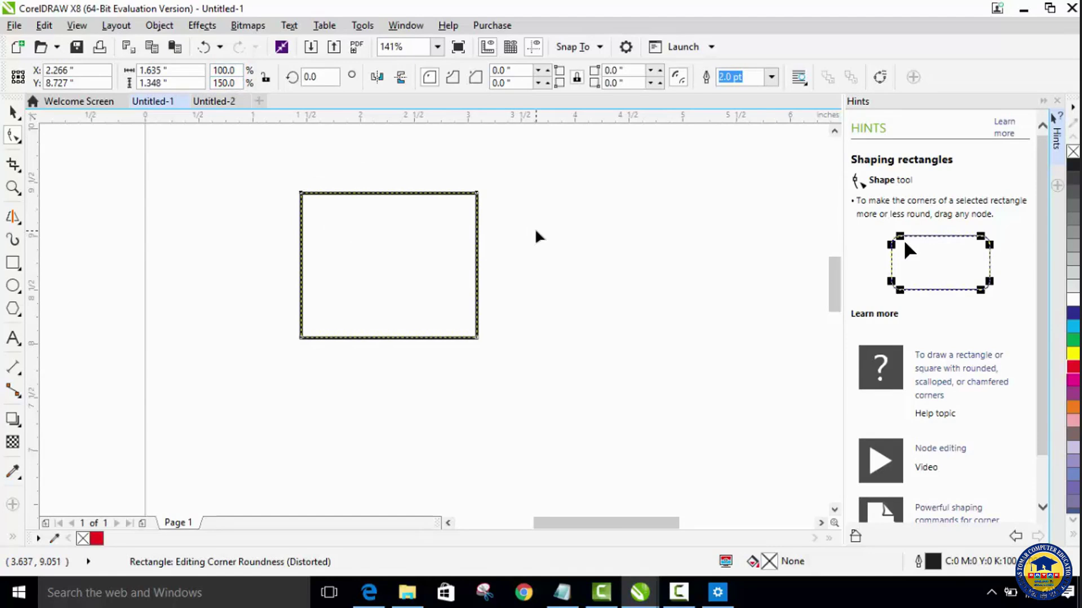
key(ctrl+z)
key(ctrl+z)
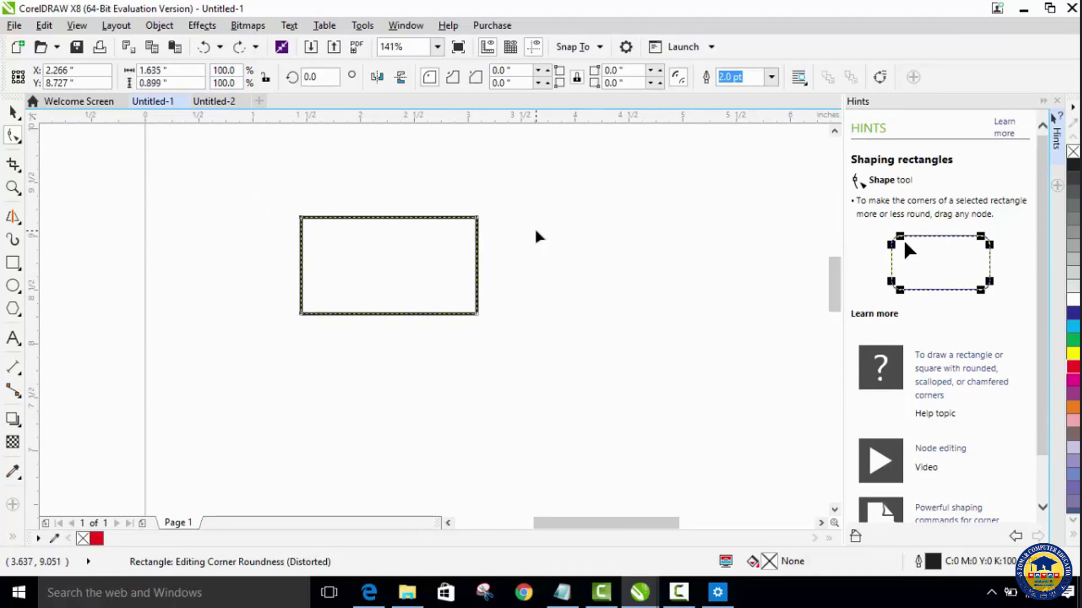
click(266, 78)
Rotate the rectangle to 30 degrees and slightly round its corners to a radius of about 0.043 inches
double_click(313, 77)
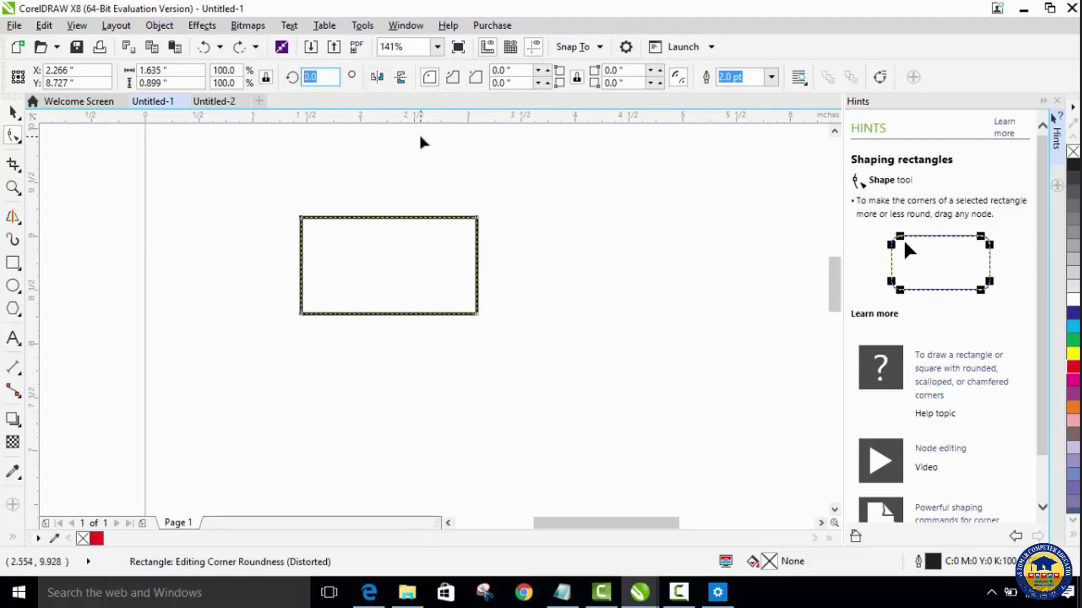
text(30)
key(Return)
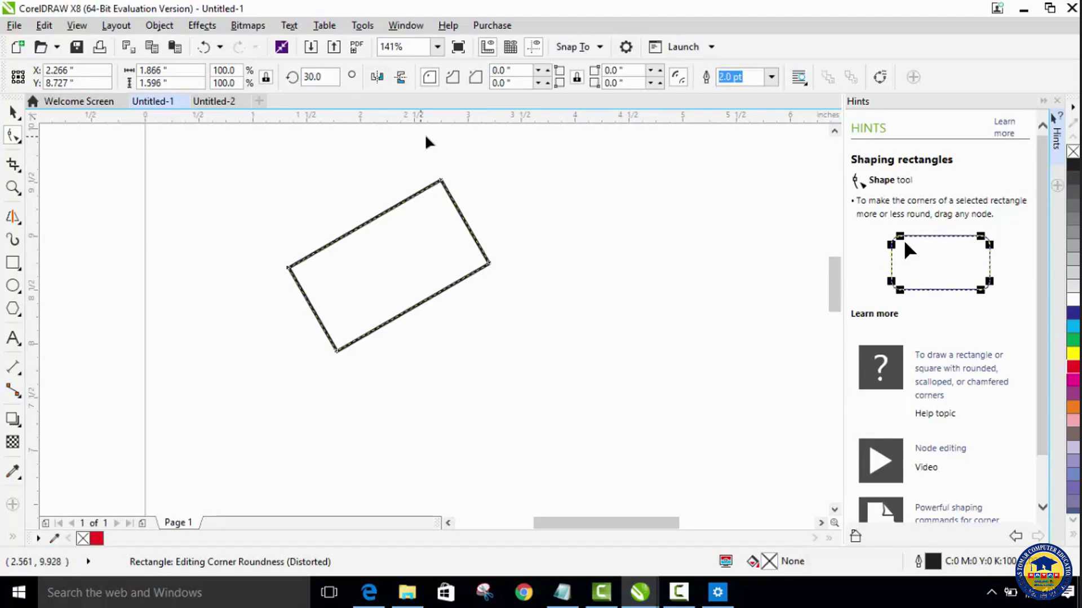
click(441, 182)
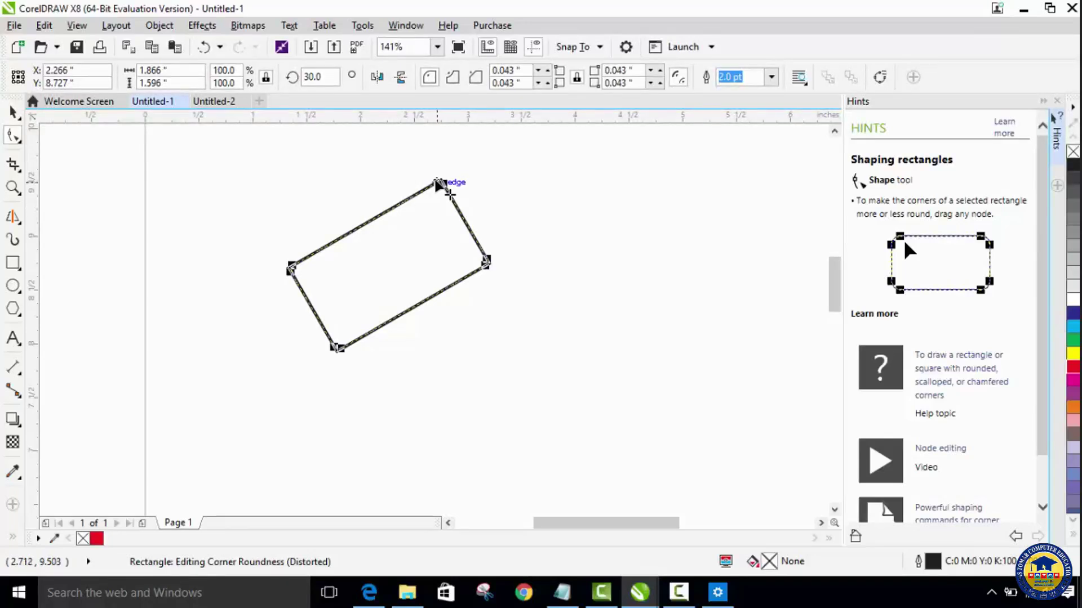
Return the rectangle's rotation angle to 0 degrees and undo the last change
click(320, 77)
text(0)
key(Return)
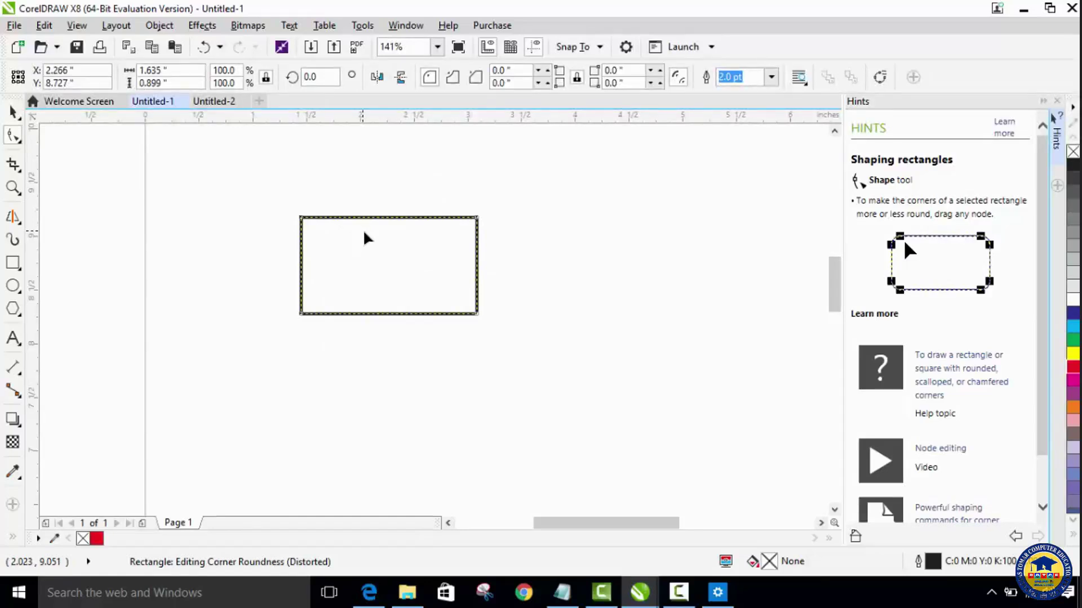
key(ctrl+z)
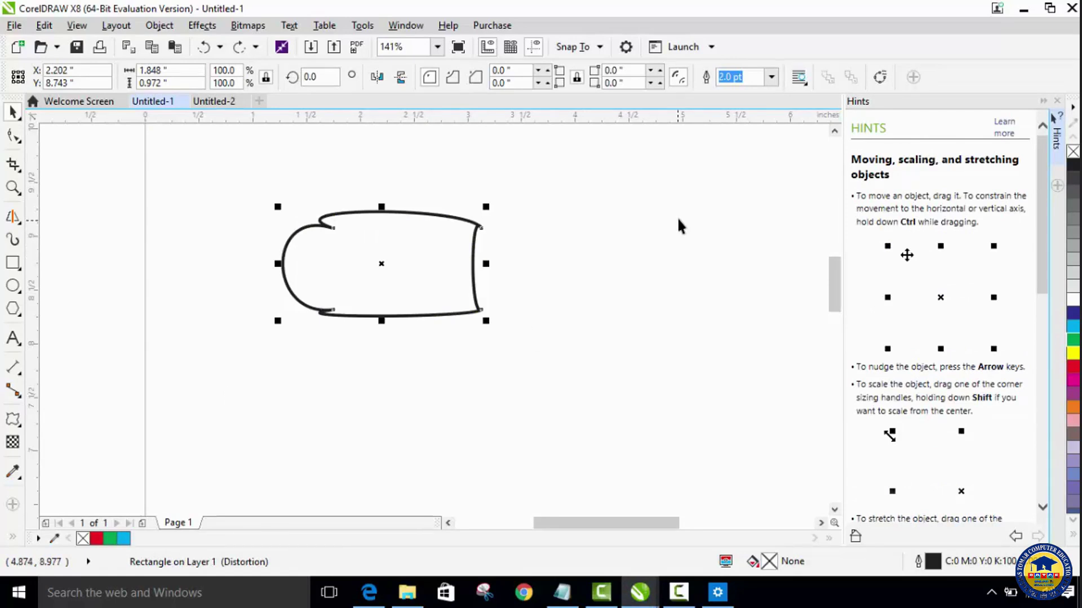
Try green and blue fills on the distorted shape, finishing with a yellow fill
click(583, 268)
click(467, 280)
click(1074, 340)
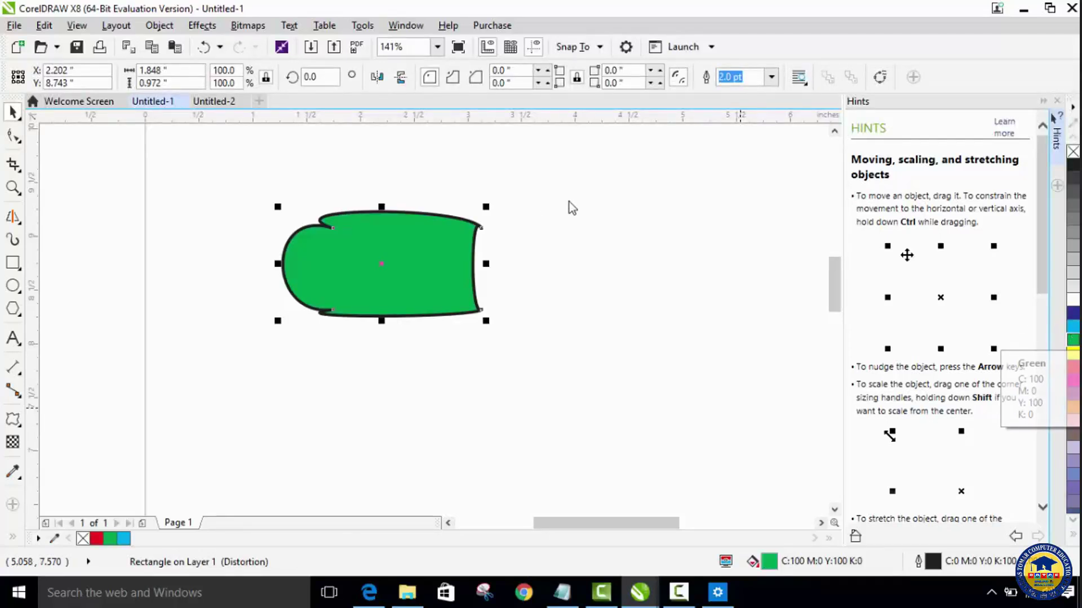
click(1073, 314)
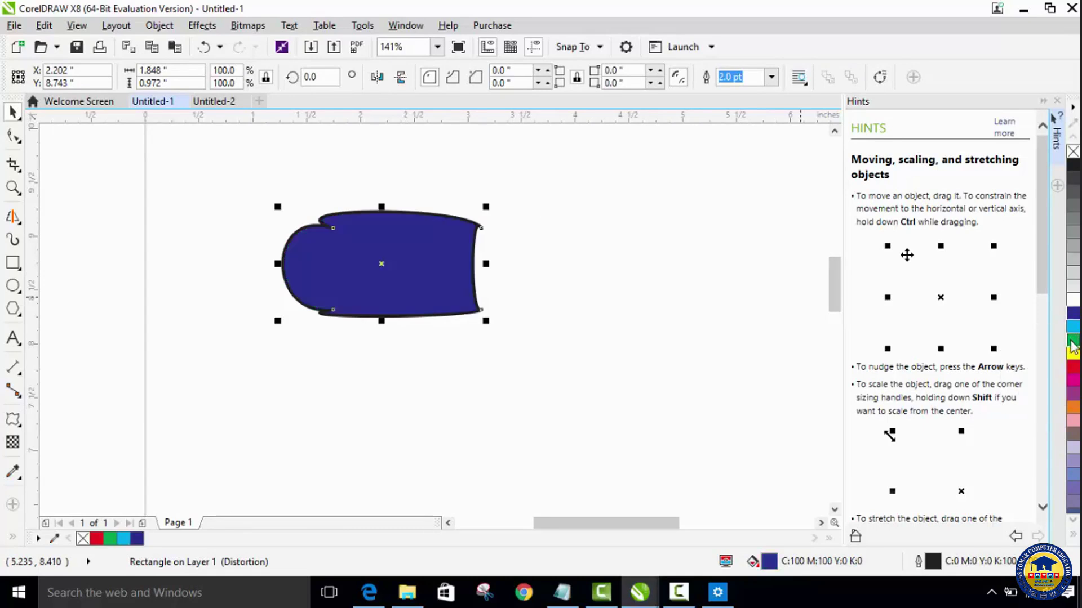
click(1073, 341)
click(1074, 354)
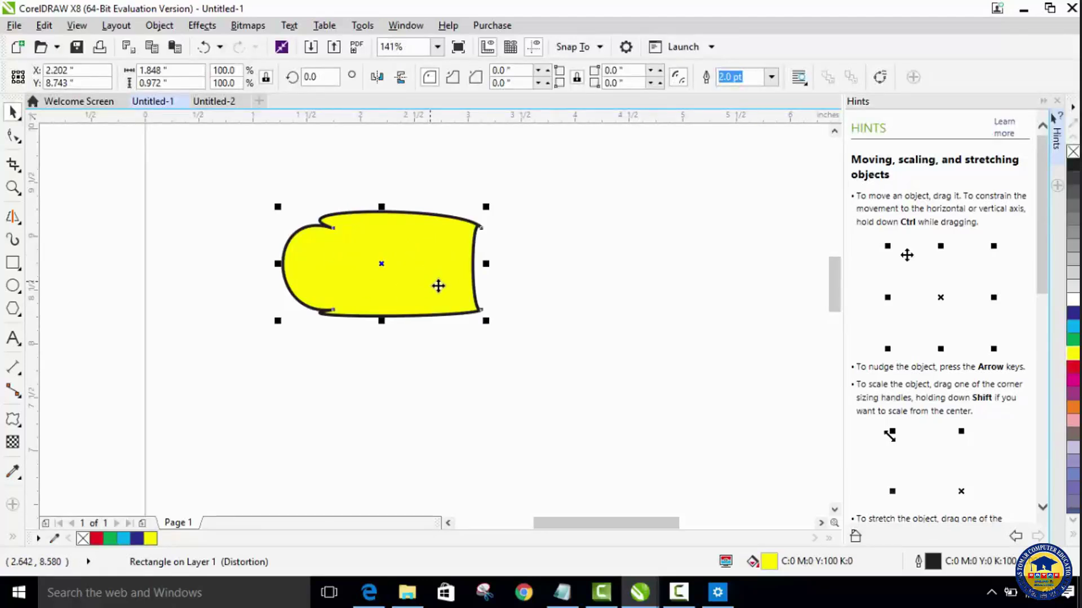
click(540, 206)
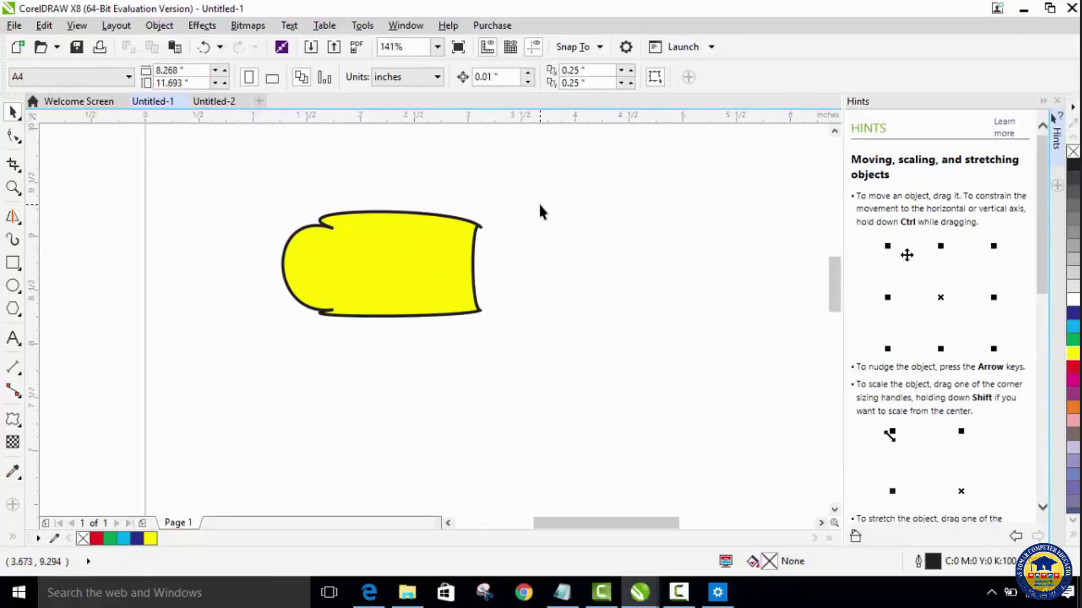
Mirror the yellow shape horizontally several times in a row
click(438, 243)
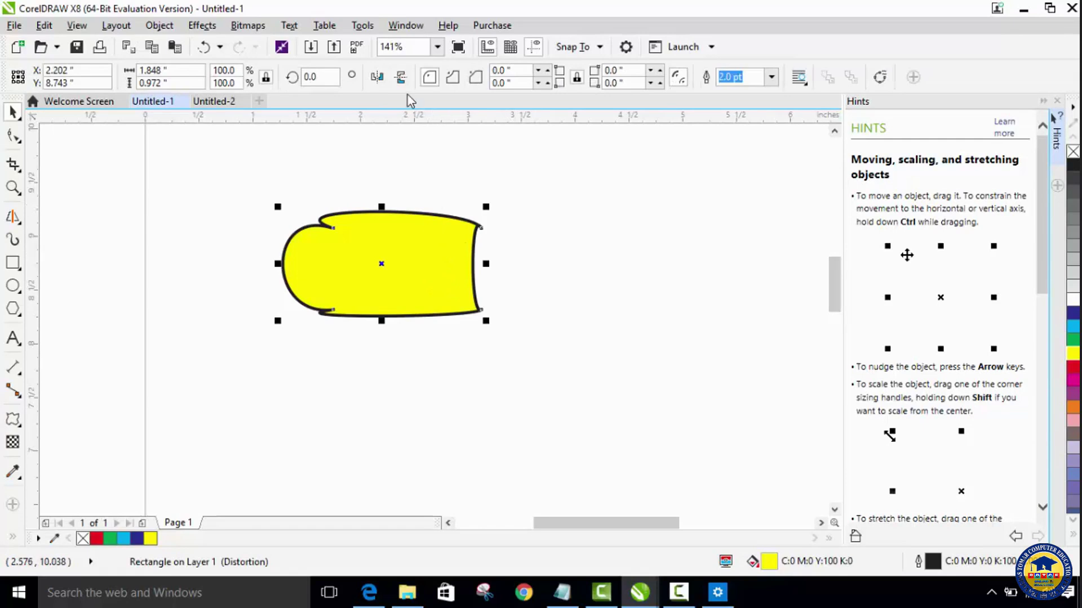
click(377, 79)
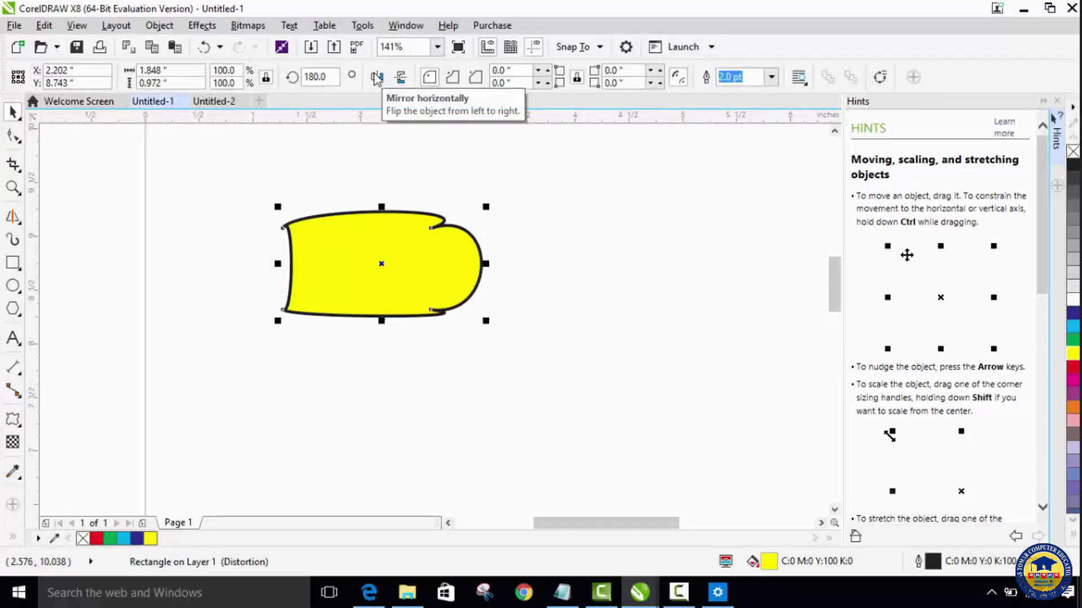
click(376, 78)
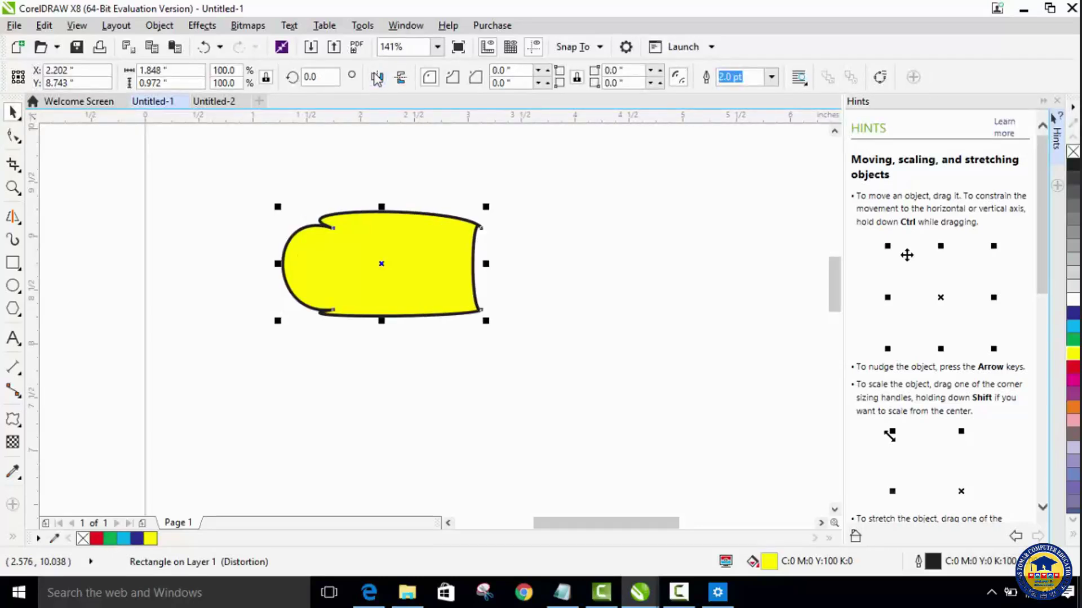
click(377, 78)
click(377, 77)
click(377, 77)
Set the yellow shape's rotation angle to 10 degrees and mirror it horizontally back and forth
click(333, 78)
text(1)
key(Return)
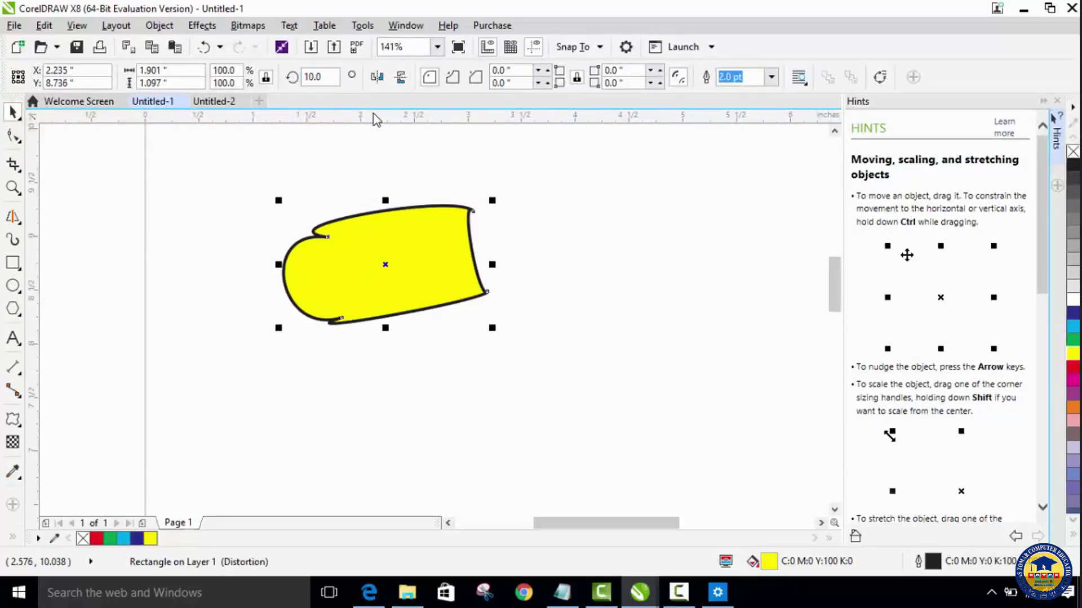
click(375, 78)
click(376, 78)
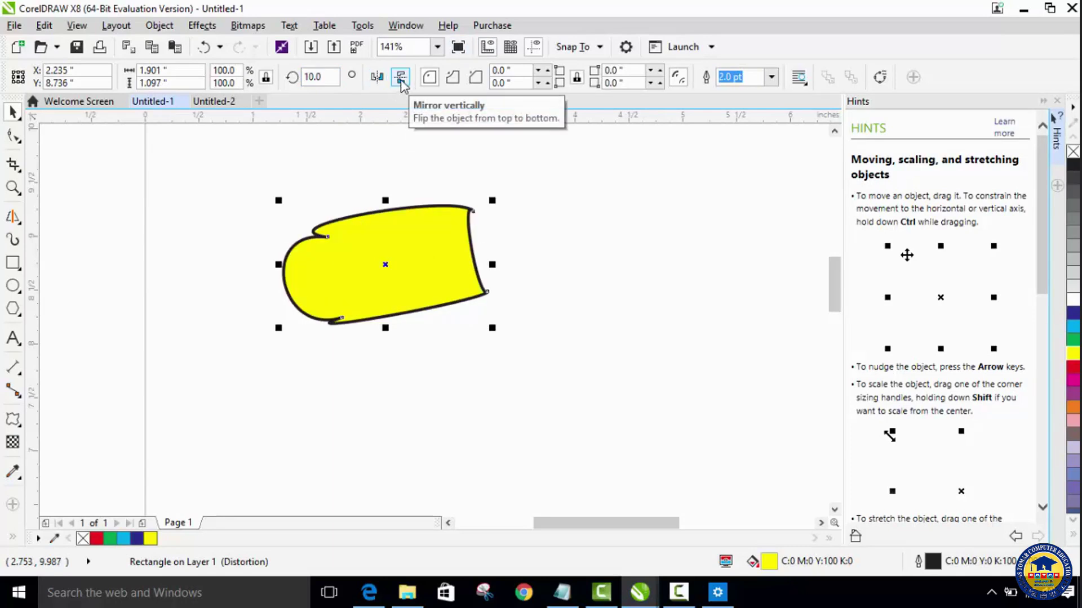
Mirror the tilted yellow shape vertically several times, finishing with a horizontal mirror
click(401, 78)
click(401, 79)
click(401, 79)
click(401, 79)
click(401, 79)
click(401, 79)
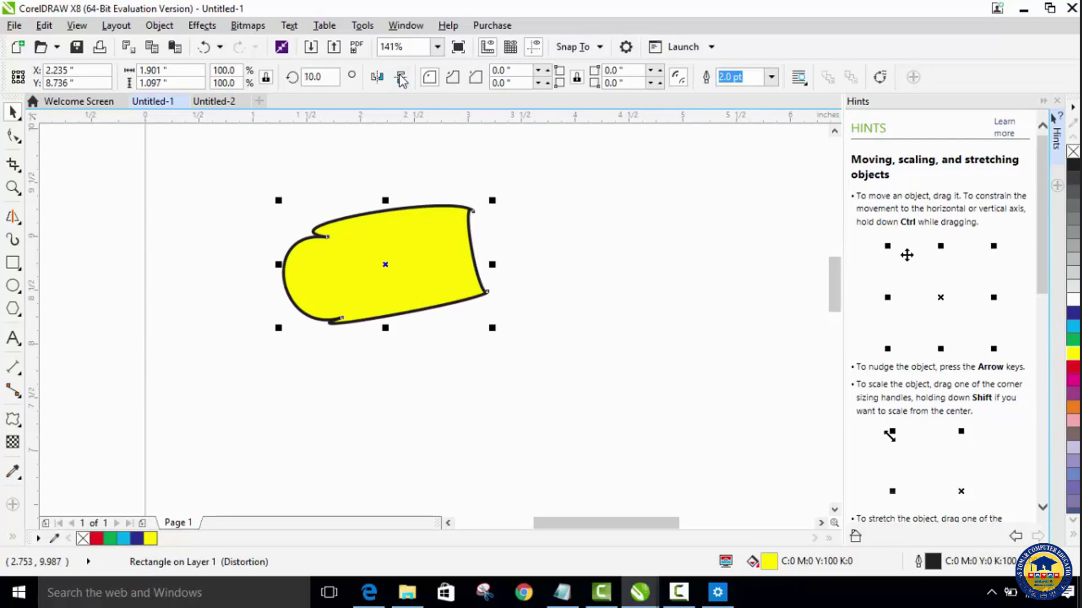
click(402, 78)
click(377, 78)
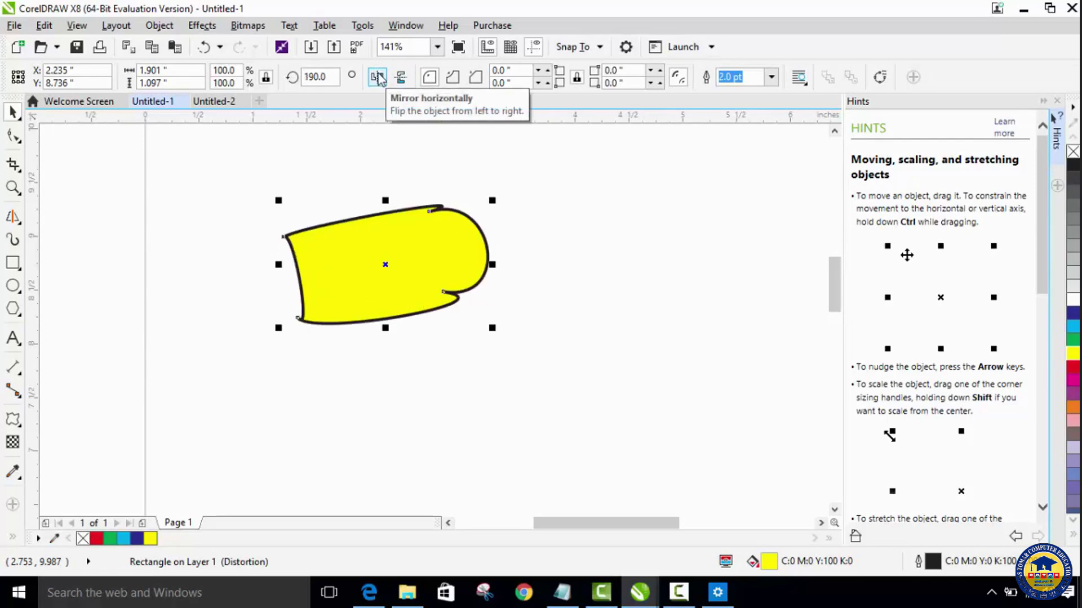
Delete the yellow shape and draw a new rectangle about 1.95 by 0.83 inches in its area
click(555, 239)
click(317, 249)
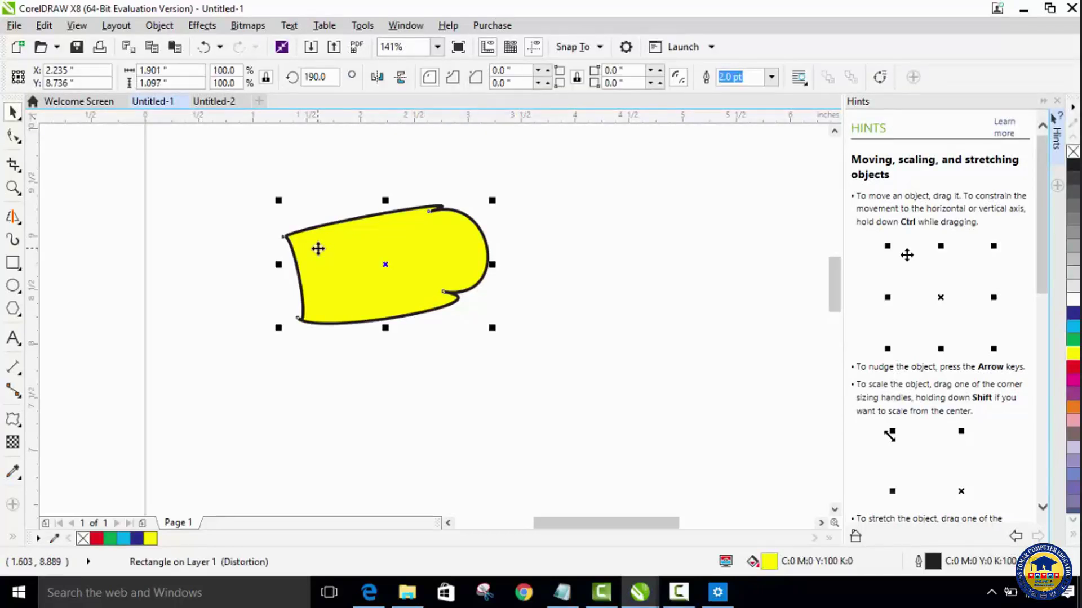
key(Delete)
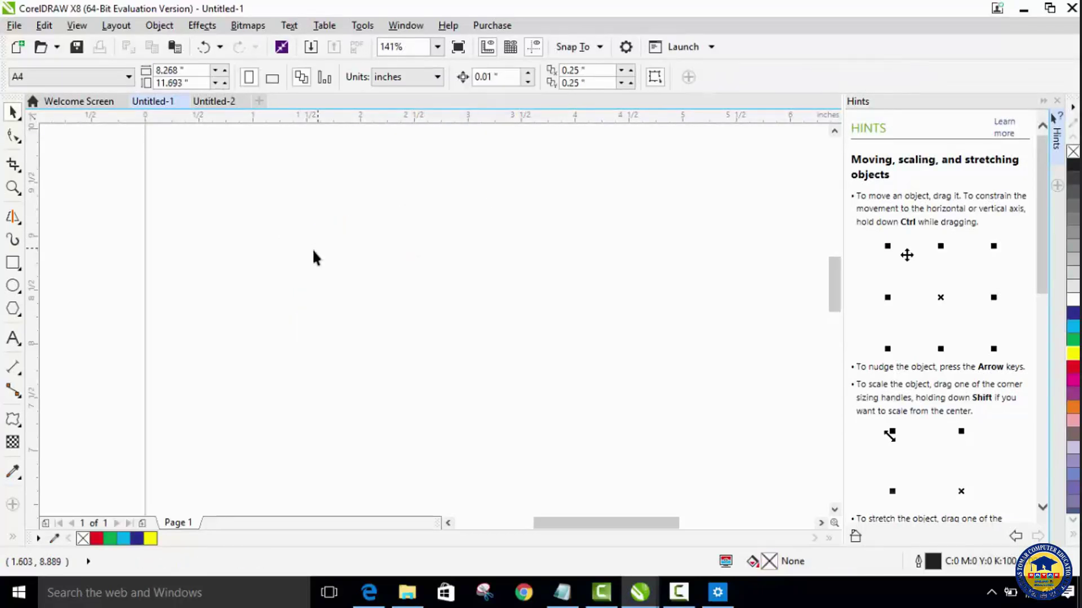
click(12, 262)
mouse_move(351, 218)
mouse_down()
mouse_move(570, 316)
mouse_move(562, 308)
mouse_up()
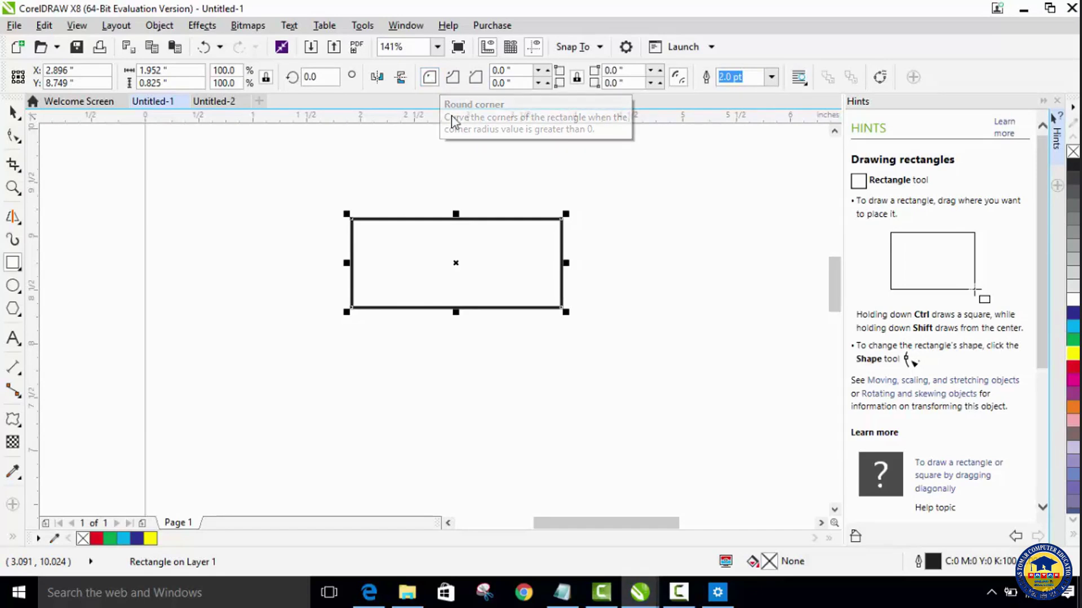
Round all the rectangle's corners to about 0.184 inches with the Shape tool and try the corner styles, ending with chamfered
click(10, 141)
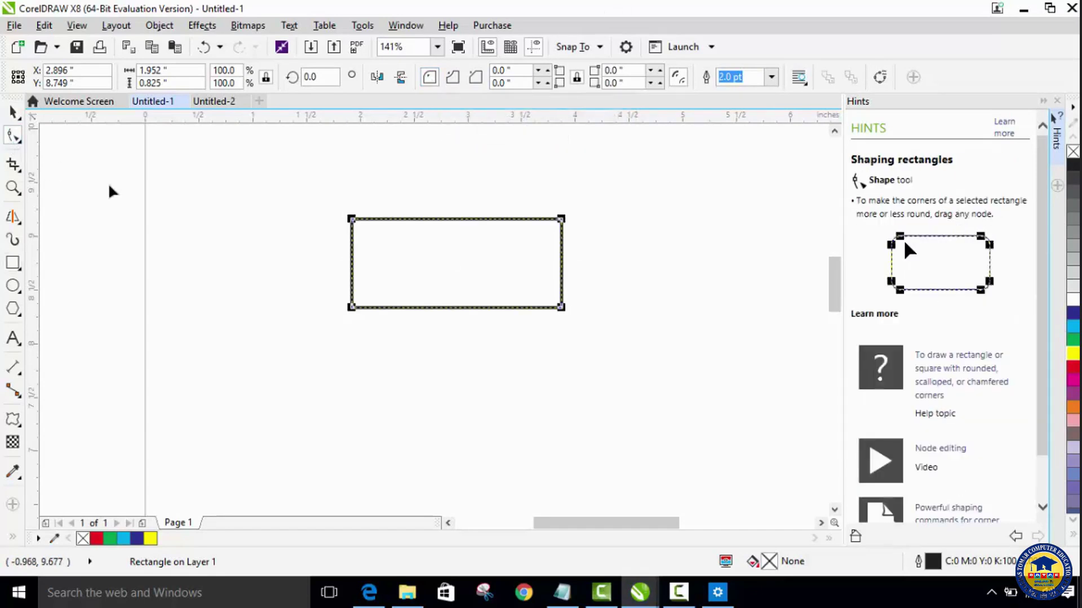
drag(354, 221, 377, 229)
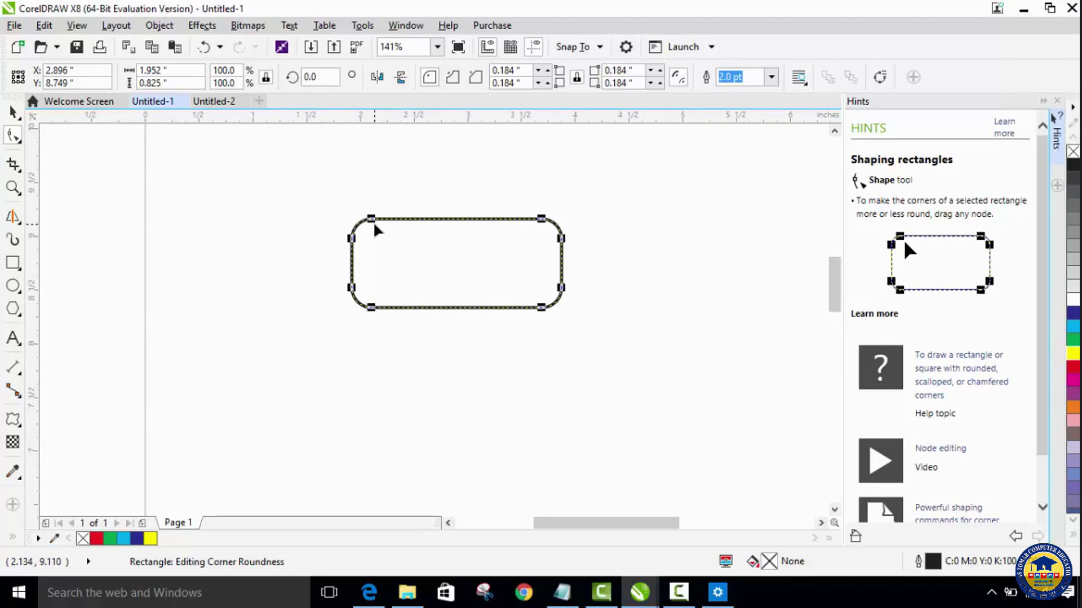
click(451, 82)
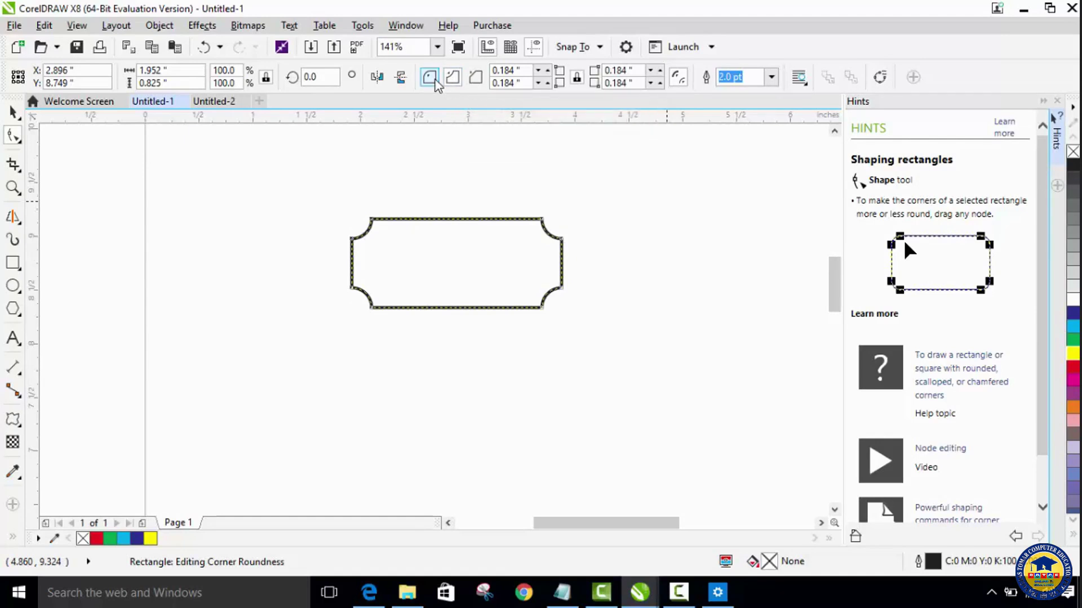
click(429, 77)
click(453, 79)
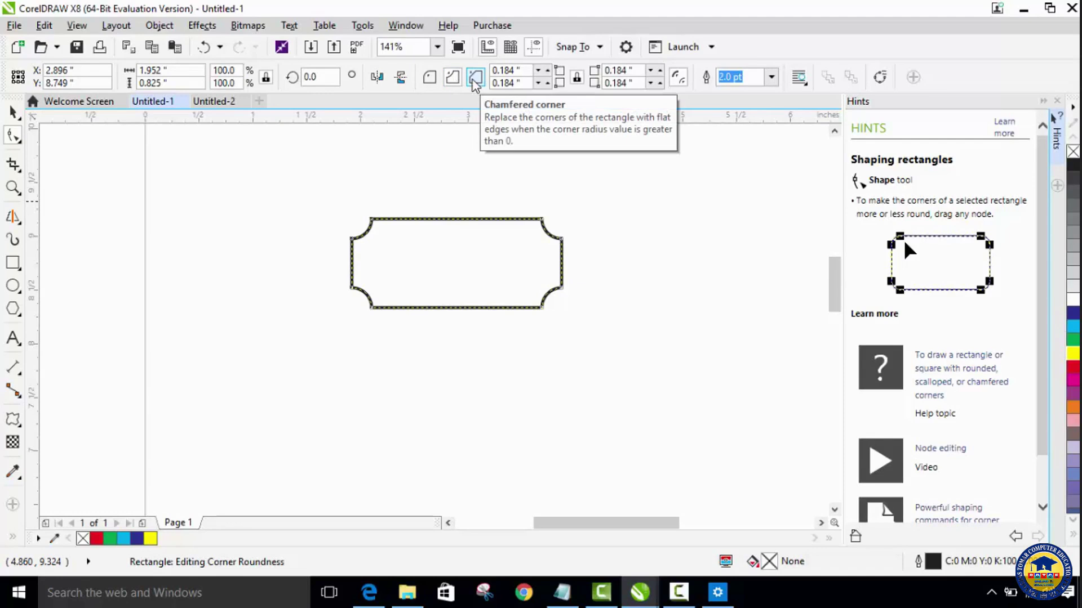
click(475, 77)
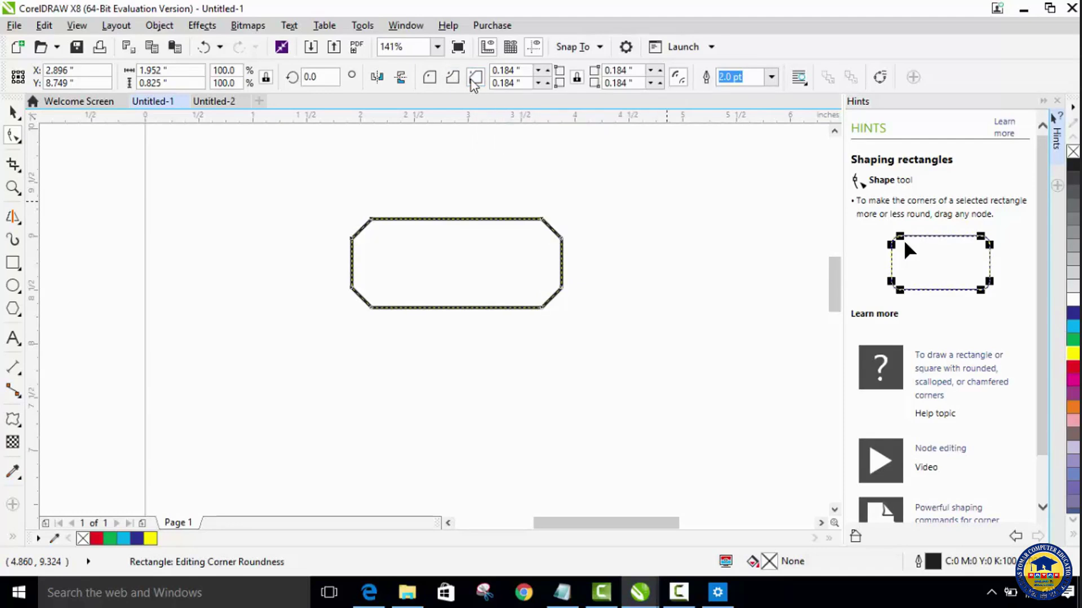
Set the radius of all corners to 0.174 inches and switch the corner style to scalloped and back to chamfered
drag(351, 241, 367, 243)
triple_click(496, 70)
text(0.174)
key(Return)
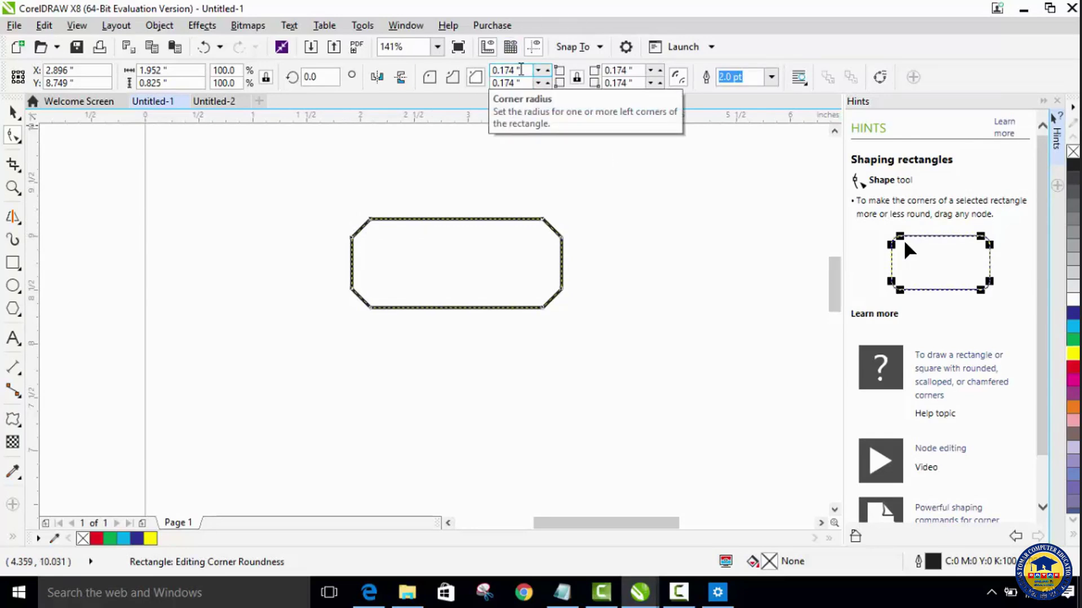
click(452, 84)
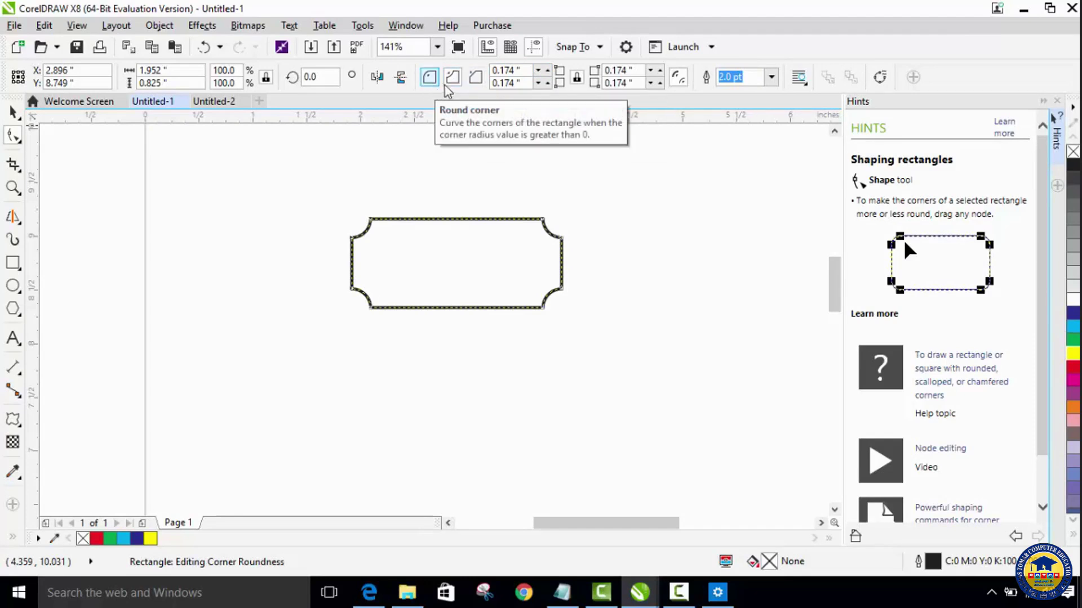
click(474, 82)
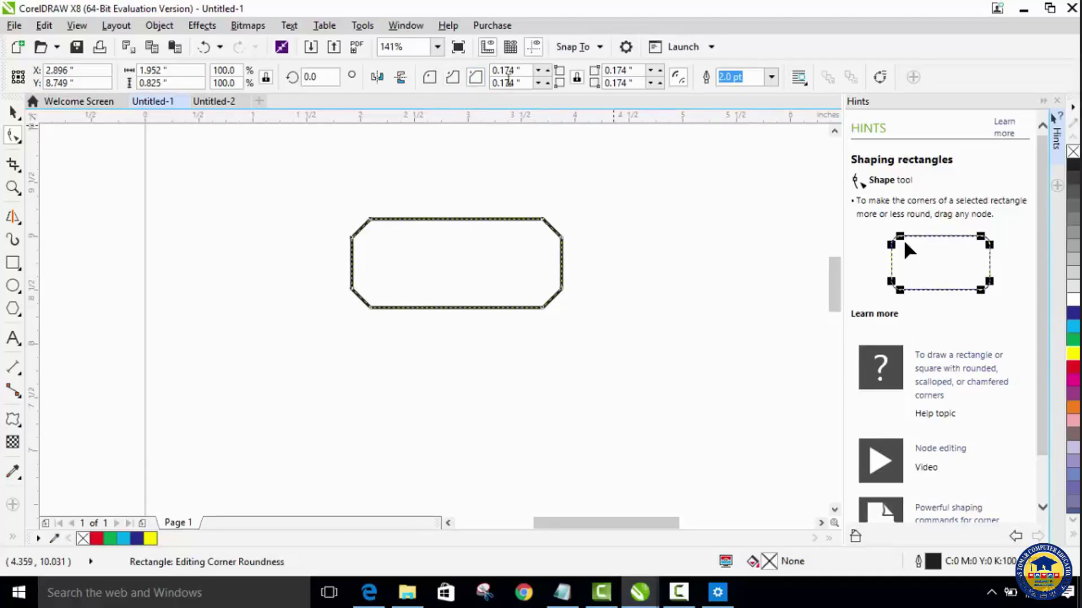
Lower the linked corner radius to 0.154 inches, raise it in small increments, and bring it back to 0.174 inches
click(538, 71)
click(538, 71)
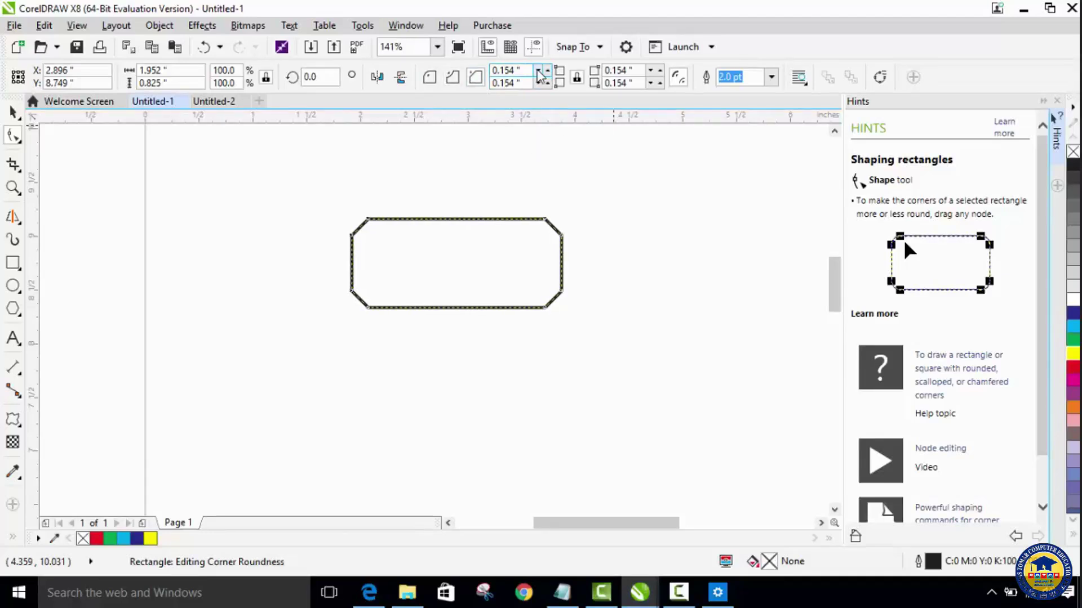
click(547, 69)
click(547, 70)
click(547, 69)
click(547, 70)
click(547, 70)
click(547, 69)
click(547, 70)
click(547, 70)
click(547, 70)
click(547, 70)
click(538, 71)
click(538, 71)
click(538, 71)
click(538, 71)
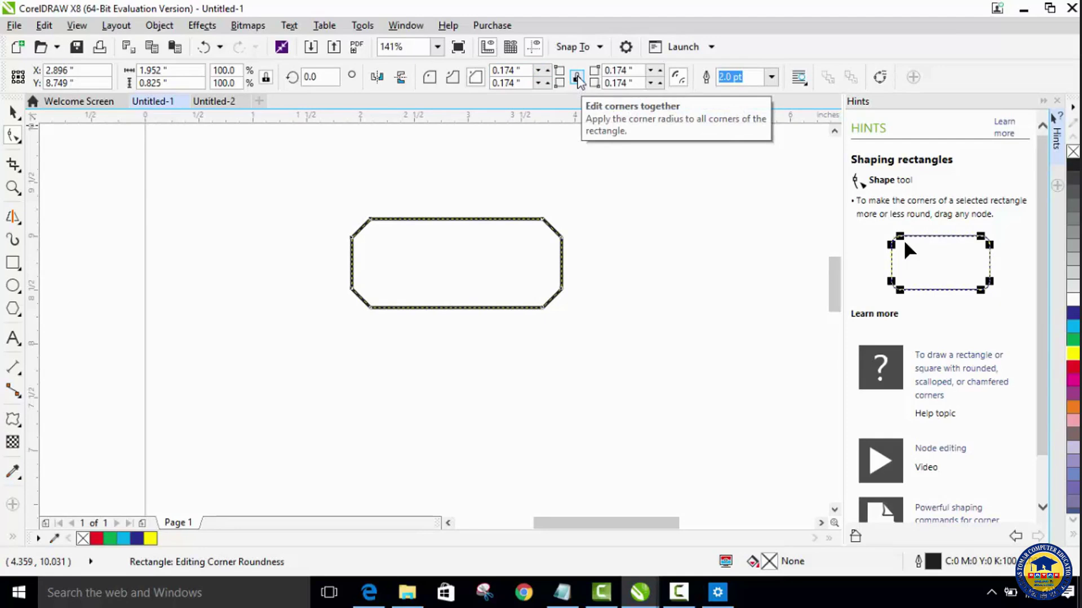
Turn off editing the corners together and reduce only the rectangle's top-left corner radius to 0.074 inches
click(577, 79)
click(538, 72)
click(539, 73)
click(538, 72)
click(539, 72)
click(540, 72)
click(540, 72)
click(540, 72)
click(539, 72)
click(540, 73)
click(540, 72)
Vary the rectangle's bottom-left corner radius downward and upward in small increments, ending at 0.244 inches
click(539, 85)
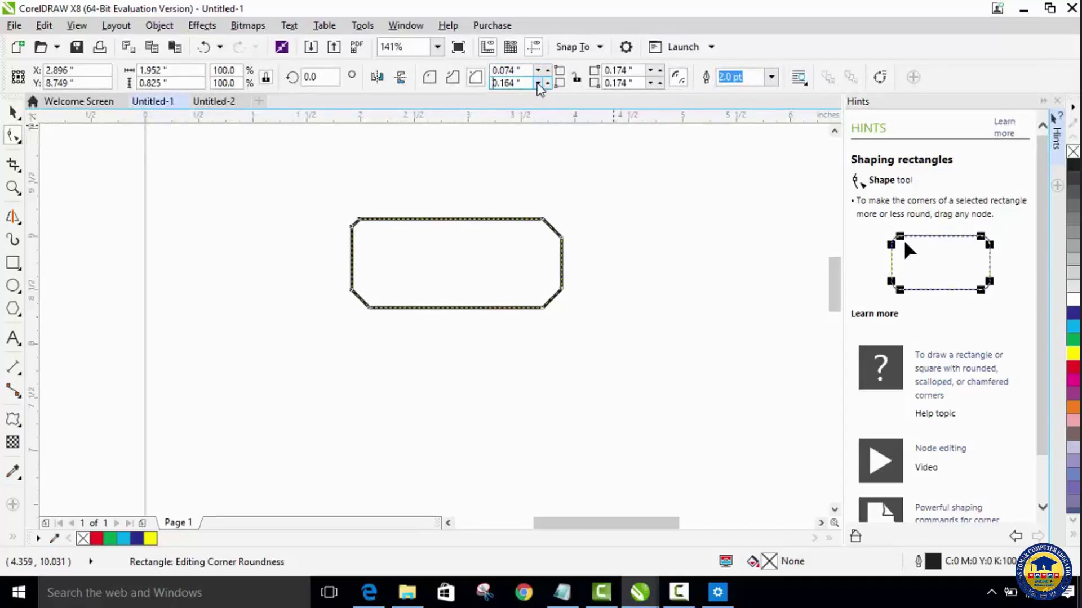
click(539, 85)
click(538, 85)
click(538, 85)
click(538, 85)
click(538, 85)
click(539, 85)
click(539, 85)
click(547, 84)
click(547, 83)
click(547, 83)
click(547, 84)
click(547, 83)
click(547, 83)
click(547, 83)
click(547, 83)
click(547, 83)
click(548, 84)
click(547, 83)
click(547, 84)
click(547, 83)
click(548, 84)
Increase the rectangle's top-right corner radius to 0.264 inches
click(659, 69)
click(659, 70)
click(659, 70)
click(659, 70)
click(659, 70)
click(659, 70)
click(659, 70)
click(659, 70)
click(659, 70)
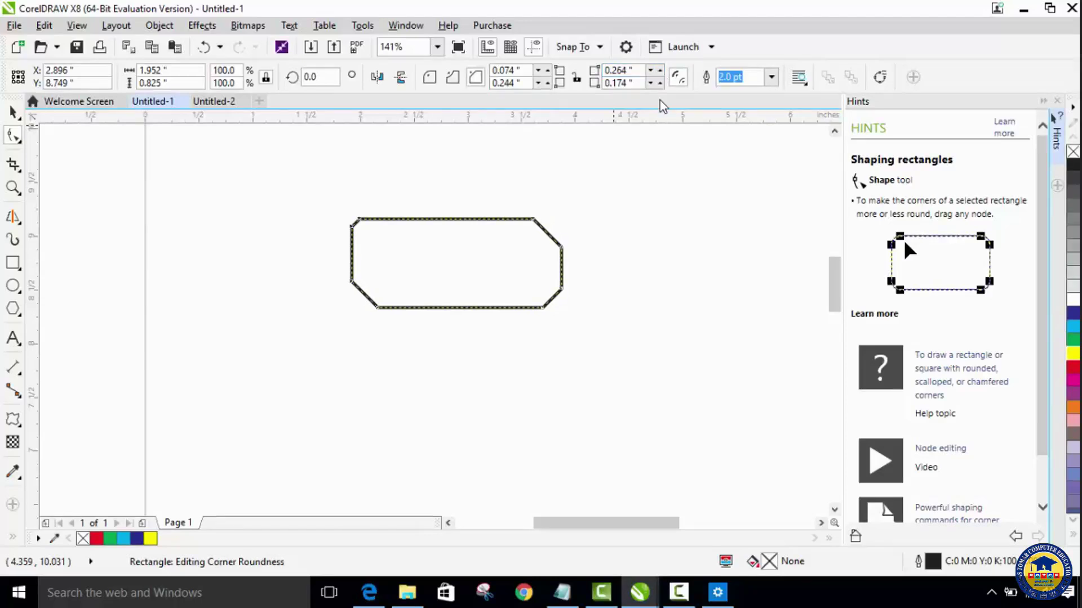
Increase the rectangle's bottom-right corner radius to 0.274 inches
click(660, 85)
click(660, 84)
click(660, 85)
click(660, 85)
click(660, 85)
click(660, 84)
click(660, 85)
click(660, 85)
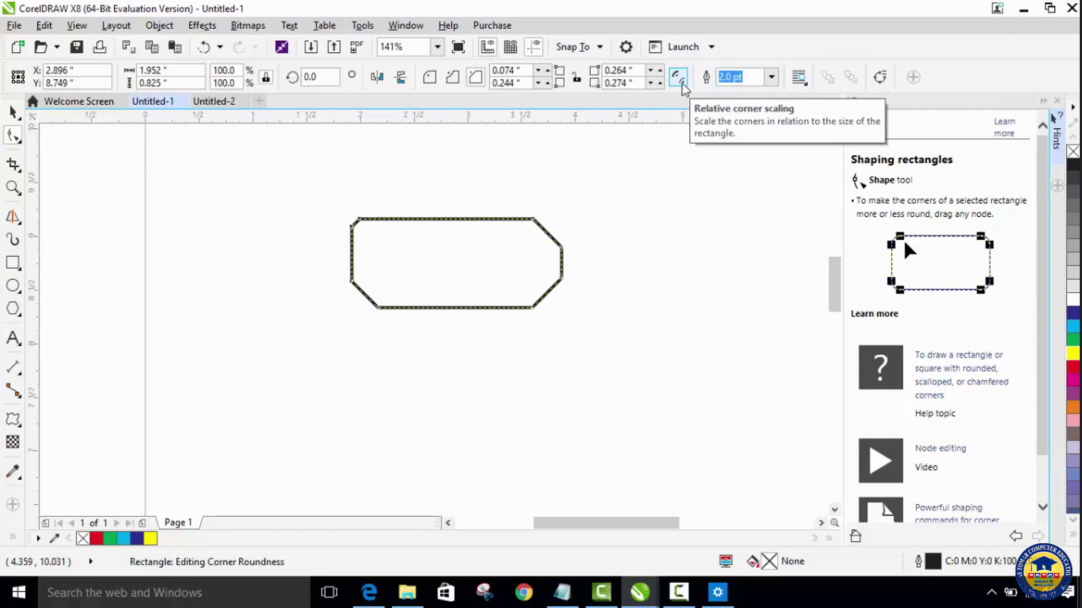
Try outline widths of 4.0 pt and 10.0 pt on the chamfered rectangle and return the outline to 2.0 pt
click(771, 78)
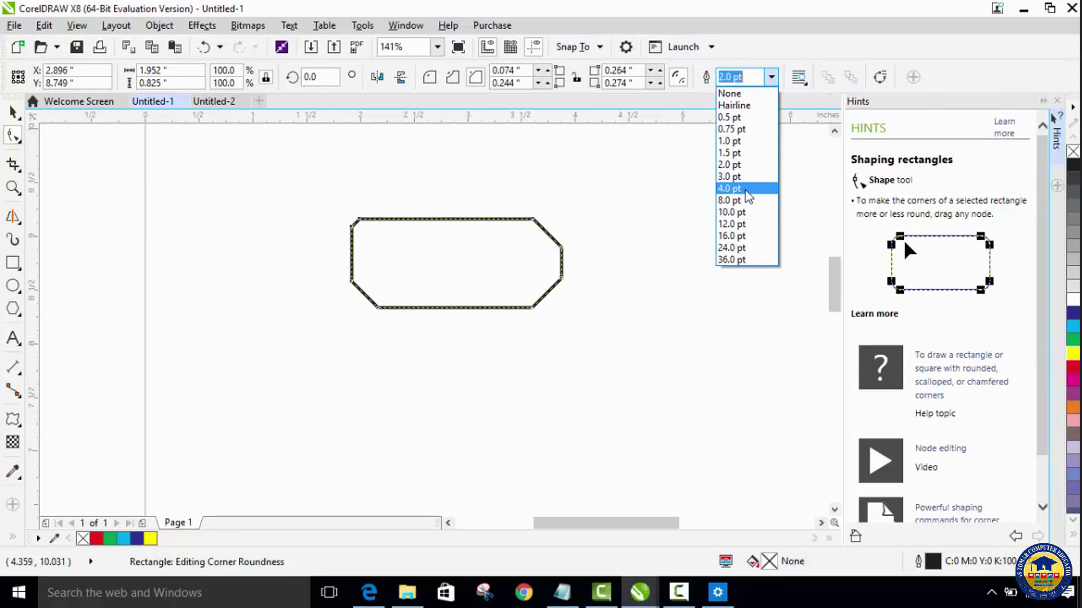
key(Escape)
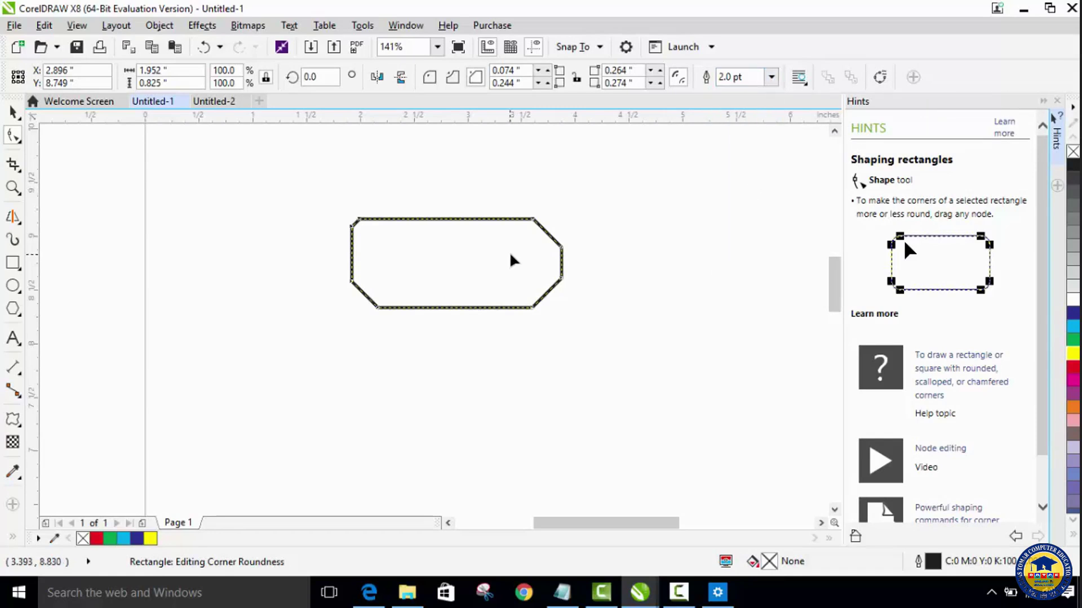
click(12, 112)
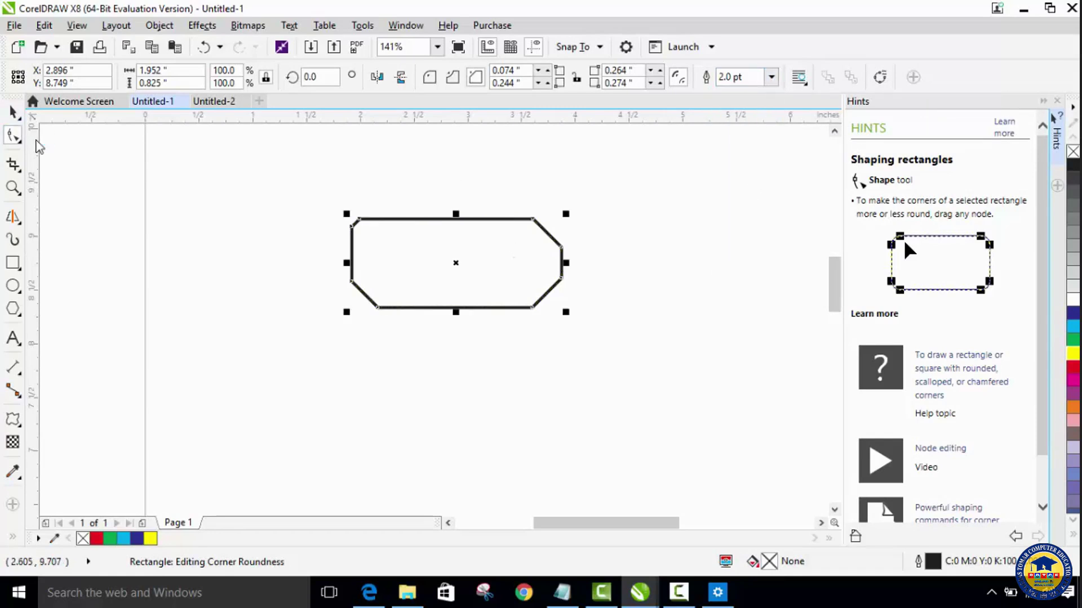
click(771, 77)
click(741, 187)
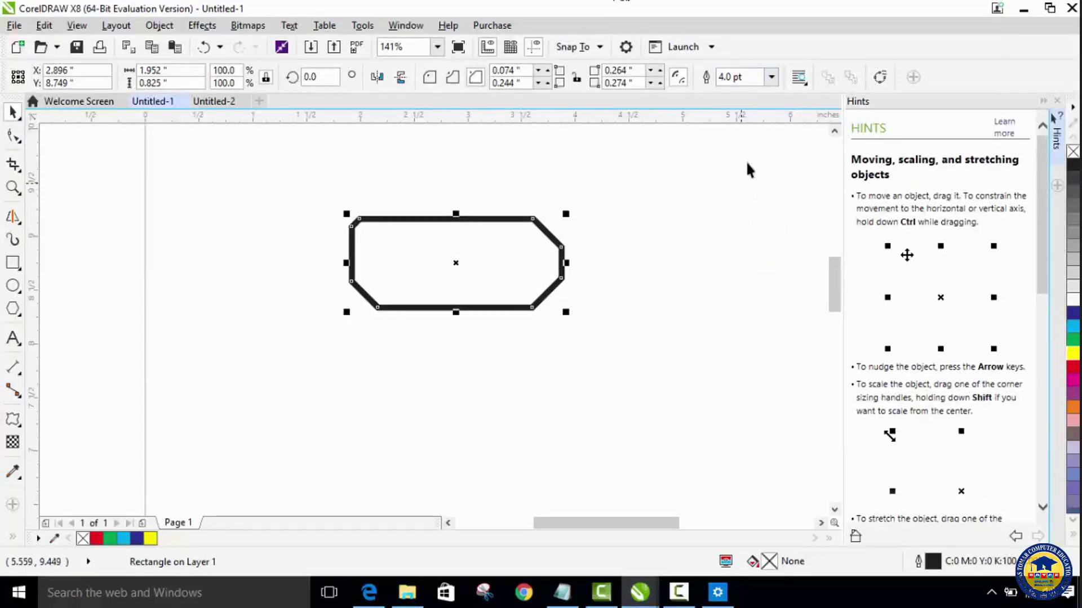
click(772, 77)
click(745, 211)
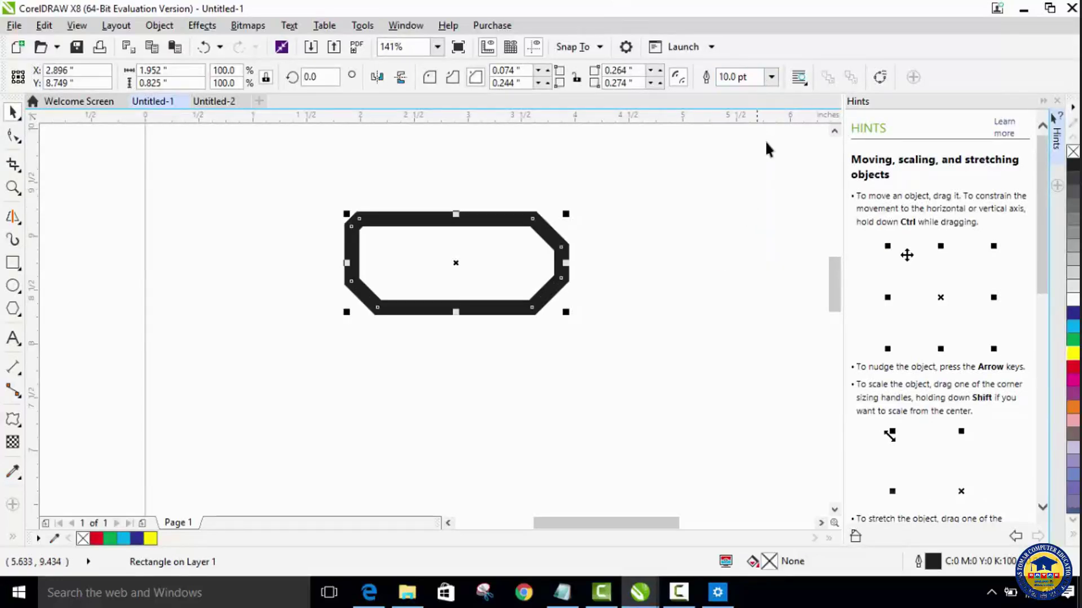
click(772, 77)
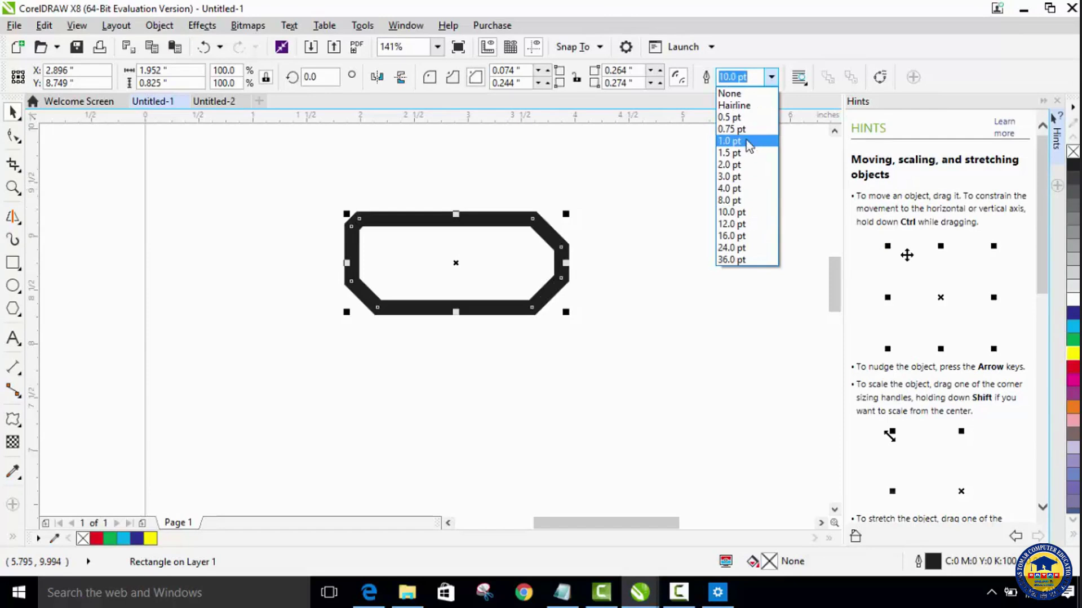
click(742, 165)
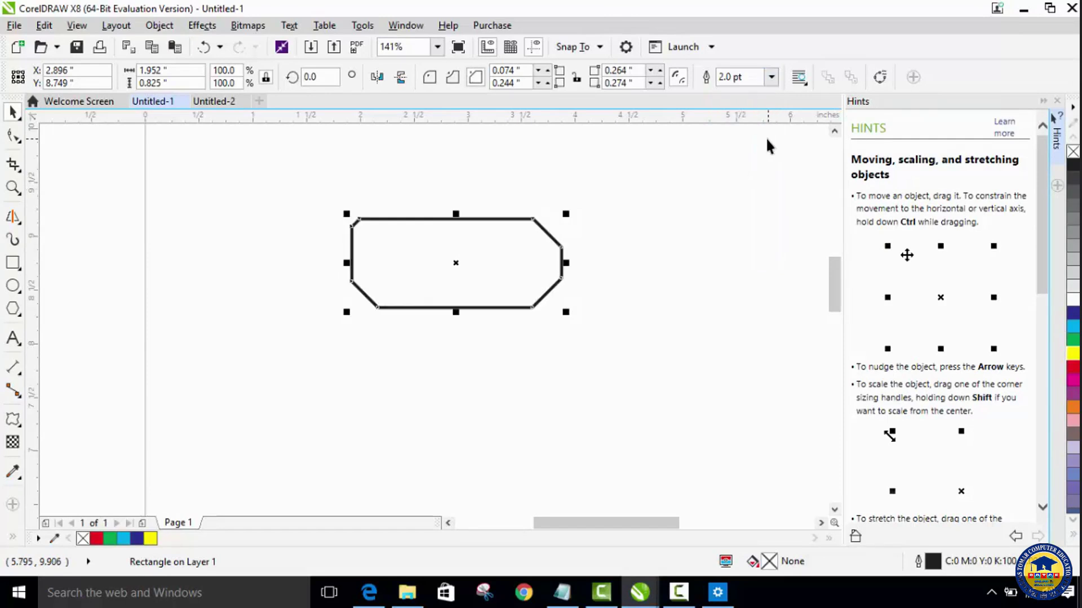